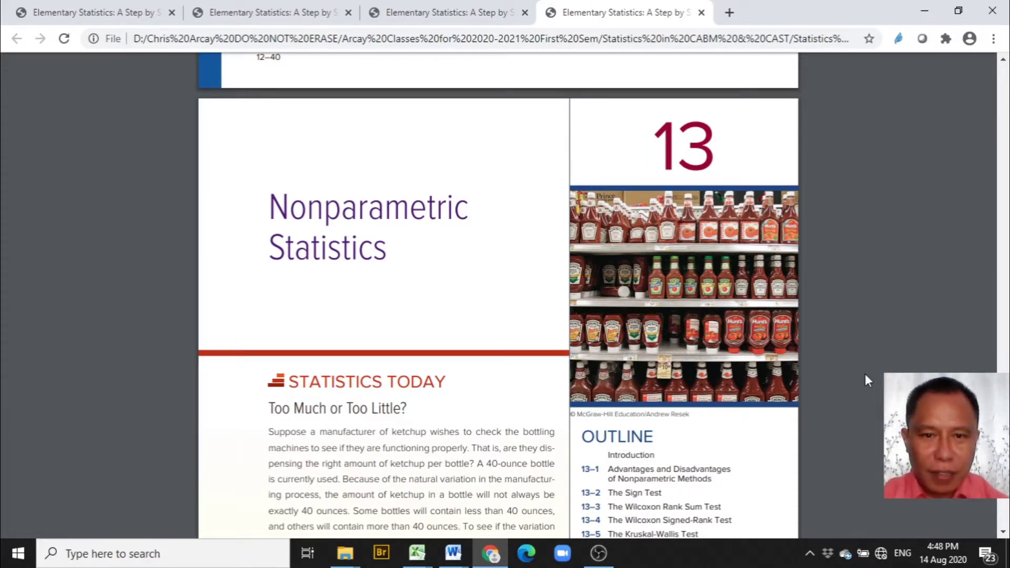
- Switch to the textbook tab showing section 13–5, The Kruskal-Wallis Test, on page 709
left_click(500, 13)
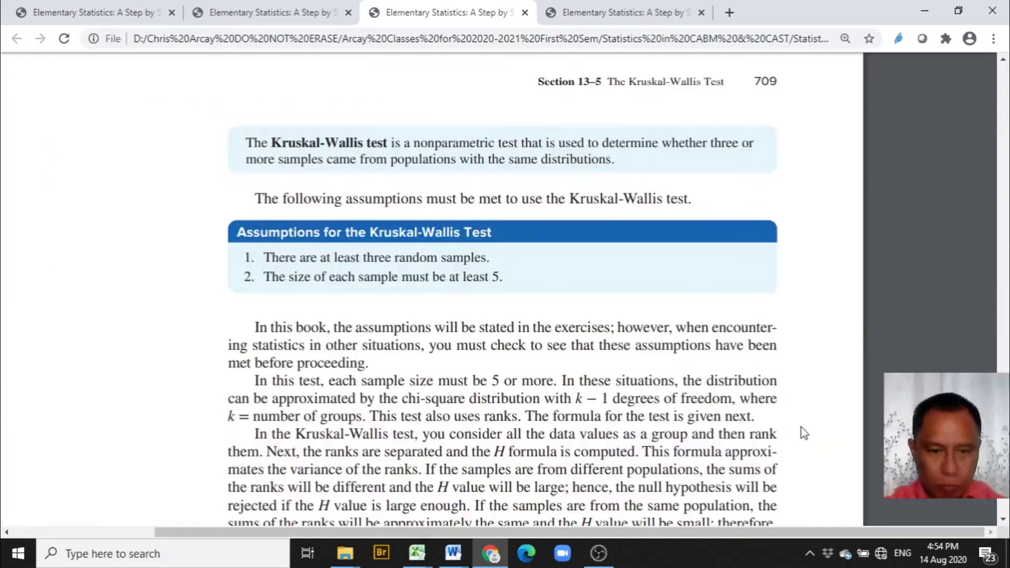
- Scroll past the Kruskal-Wallis formula and procedure to Steps 4–5, then bring up Example 13–6
scroll(804, 432, "down", 5)
scroll(802, 431, "down", 3)
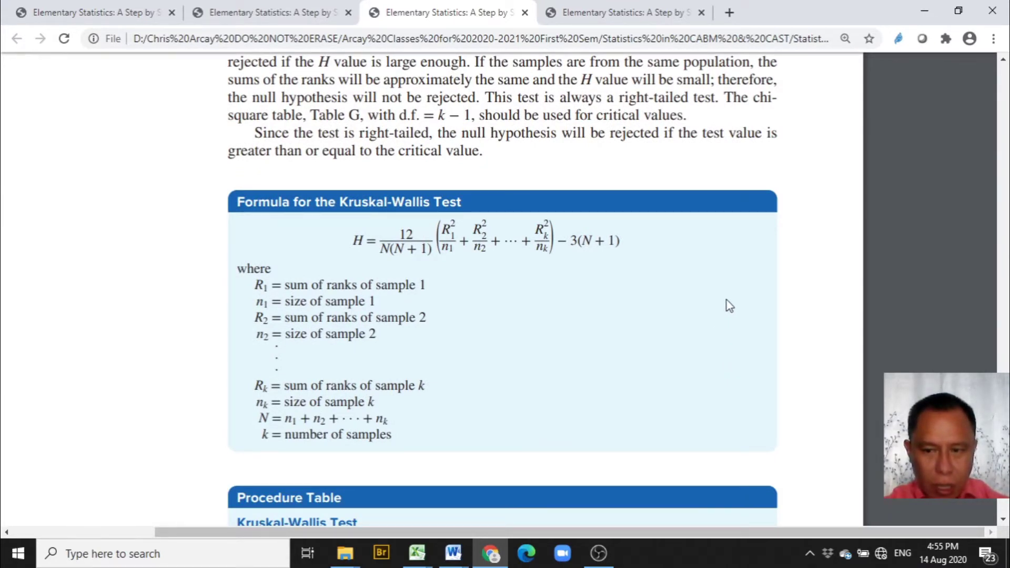
scroll(727, 301, "down", 3)
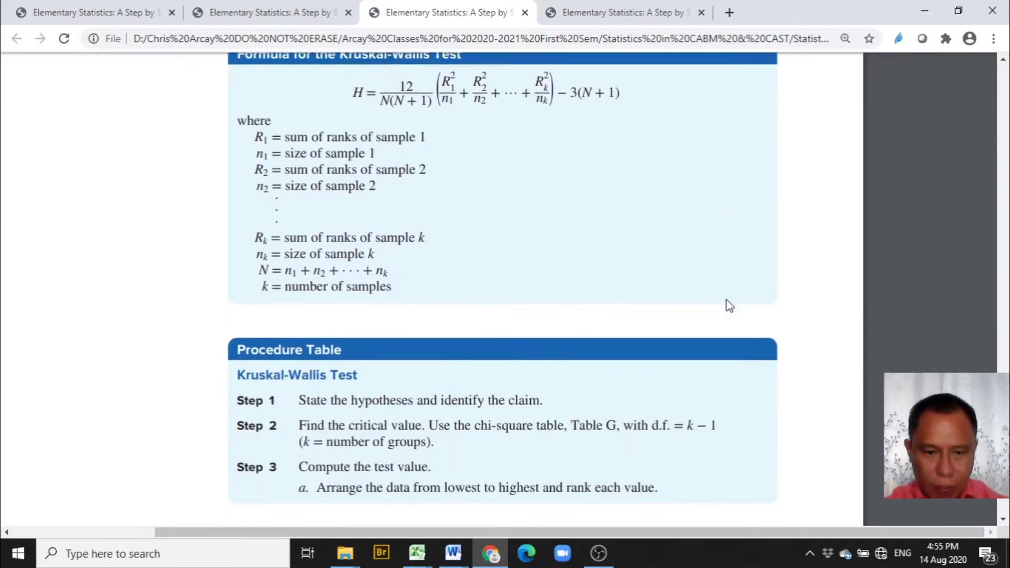
scroll(727, 301, "down", 2)
scroll(727, 304, "down", 4)
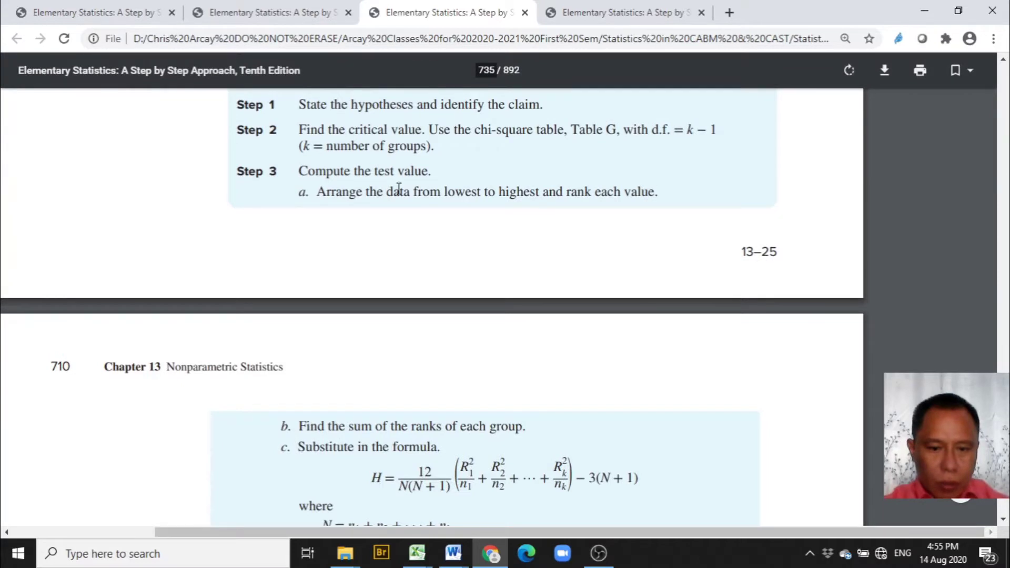
scroll(745, 348, "down", 2)
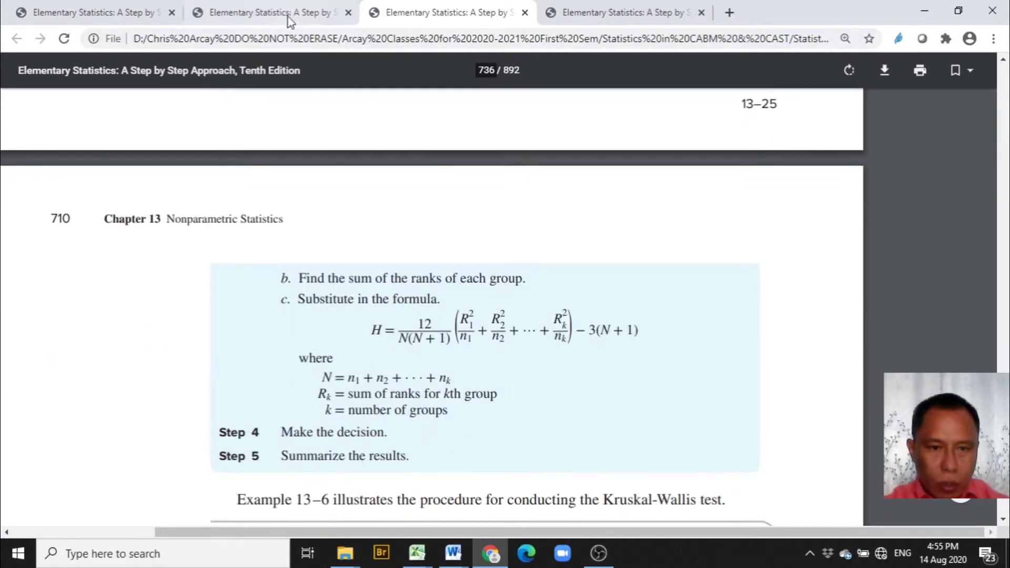
left_click(287, 15)
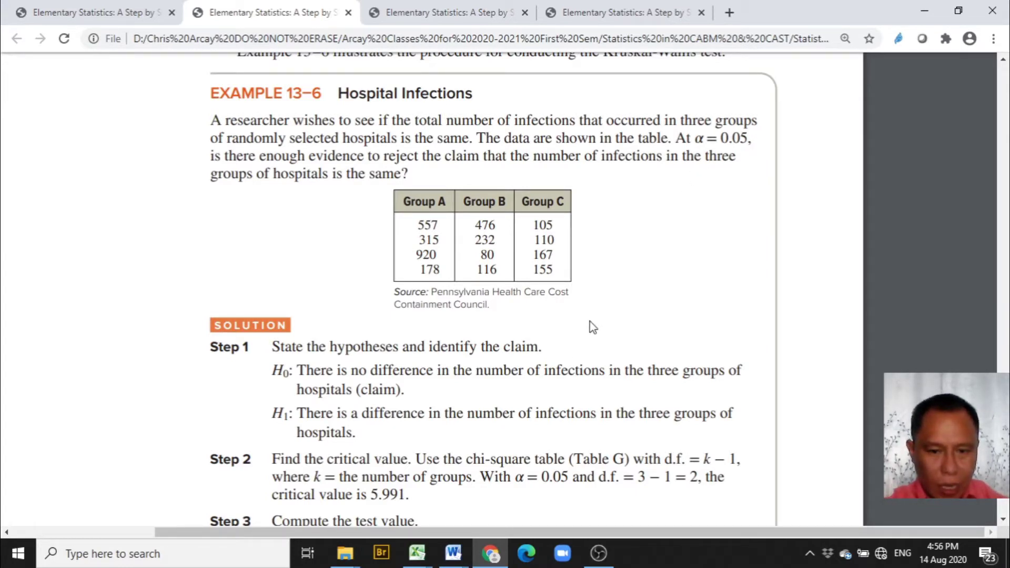
- Keep Example 13–6 Hospital Infections, with its Group A–C data and critical value 5.991, on screen
mouse_move(421, 559)
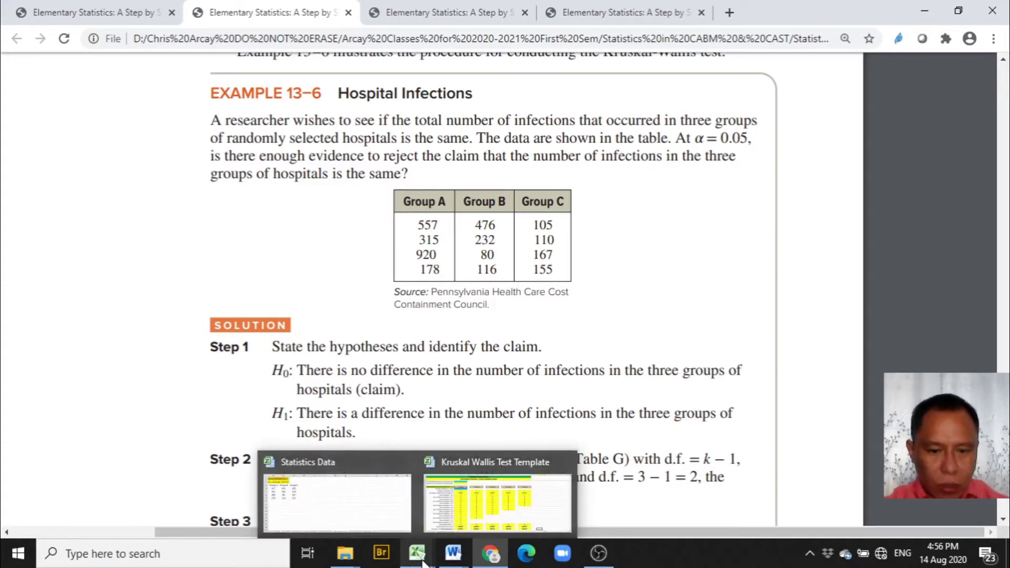
- Bring the Kruskal Wallis Test Template forward and review its Data and Kruskal-Wallis Computation sheets
mouse_move(477, 523)
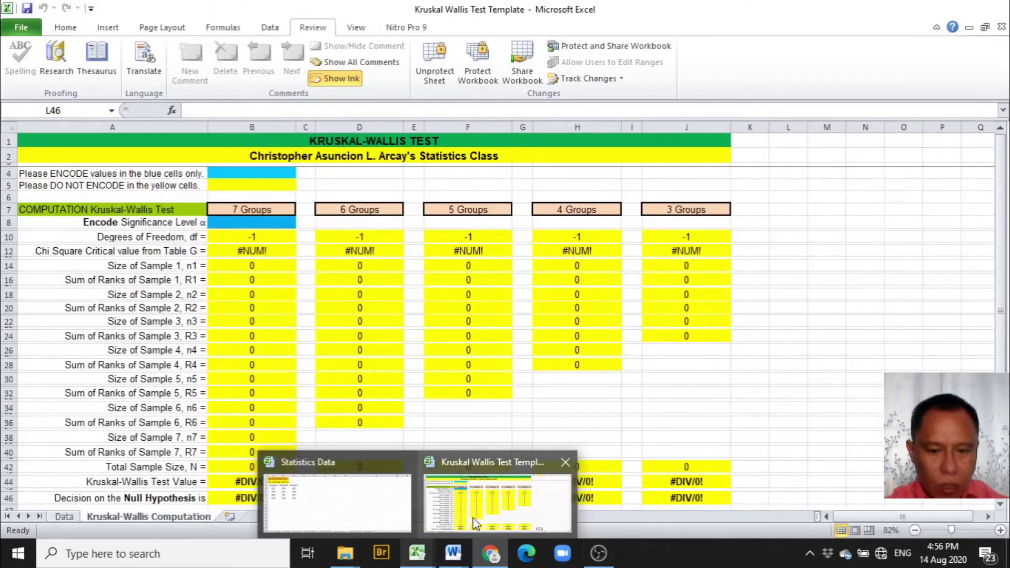
left_click(550, 519)
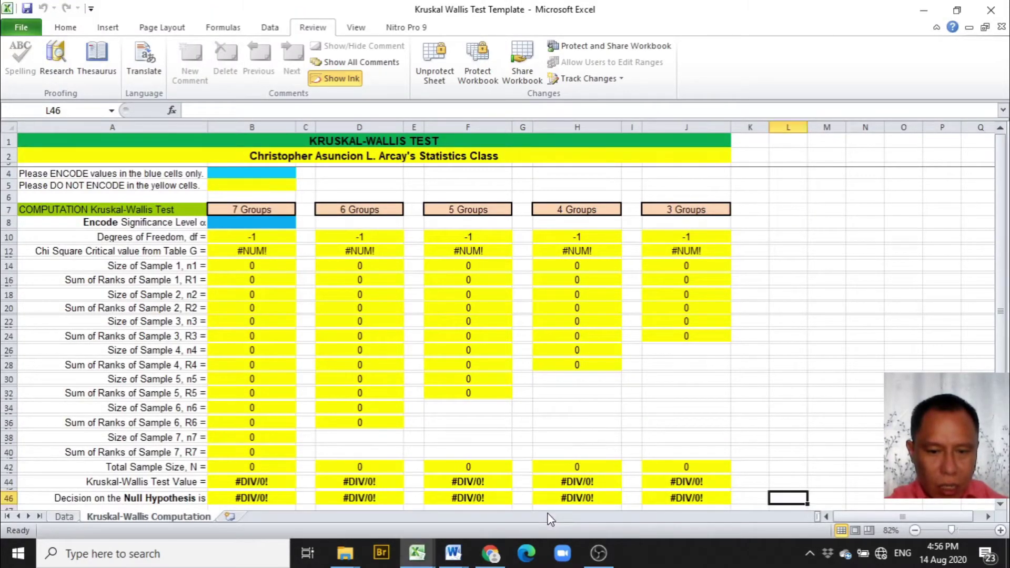
left_click(64, 517)
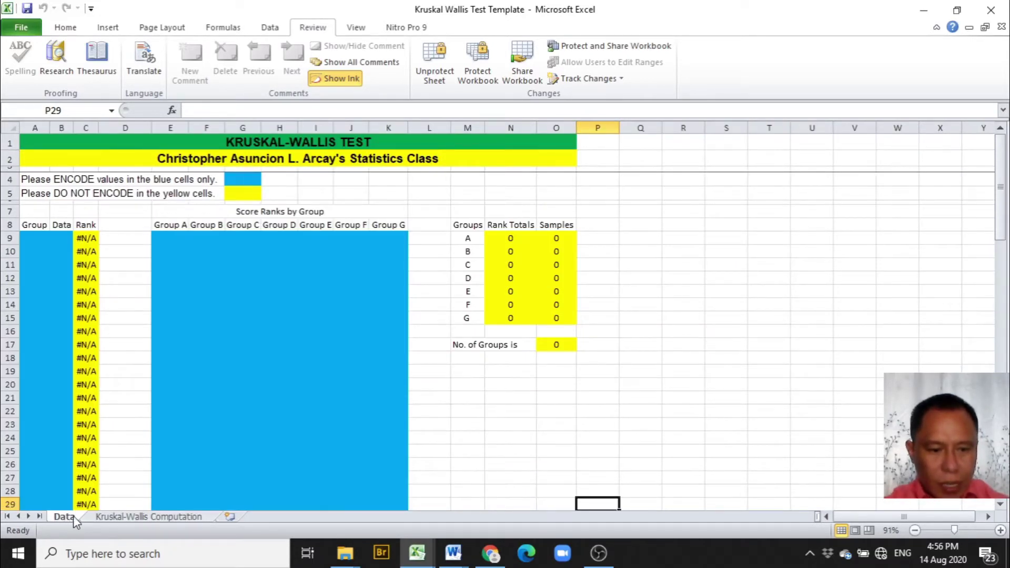
left_click(101, 518)
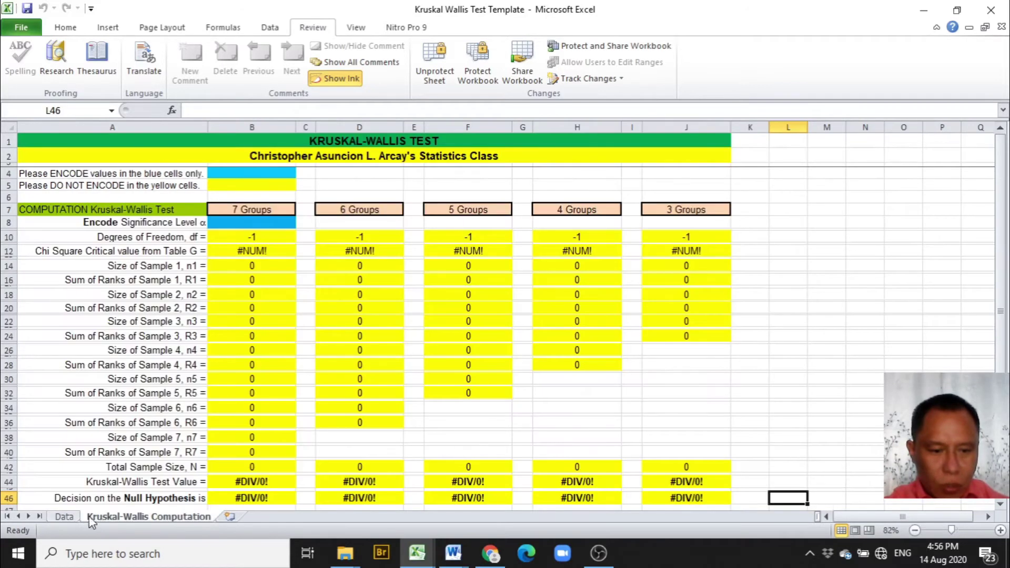
left_click(65, 517)
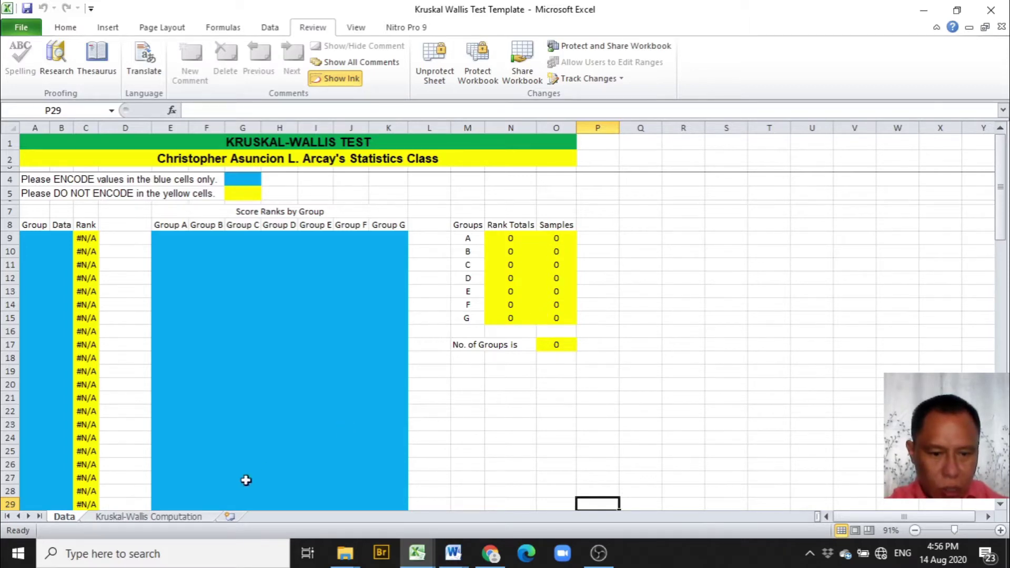
left_click(172, 519)
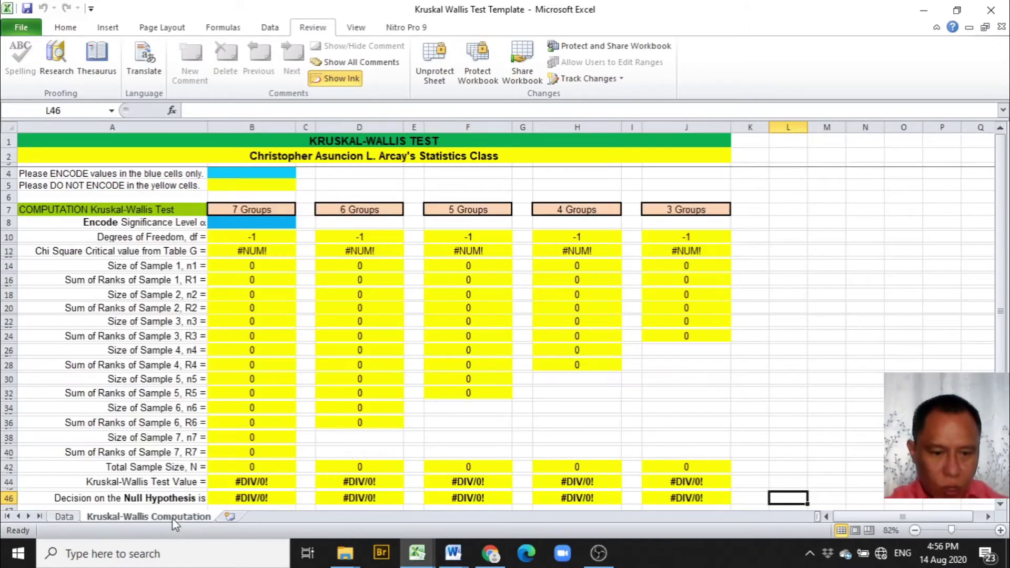
left_click(65, 516)
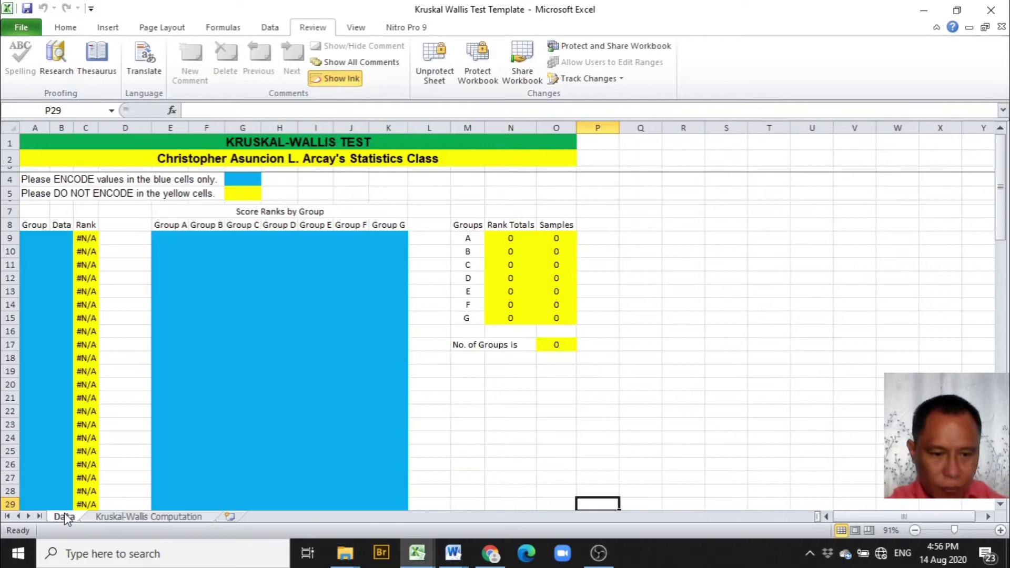
left_click(119, 517)
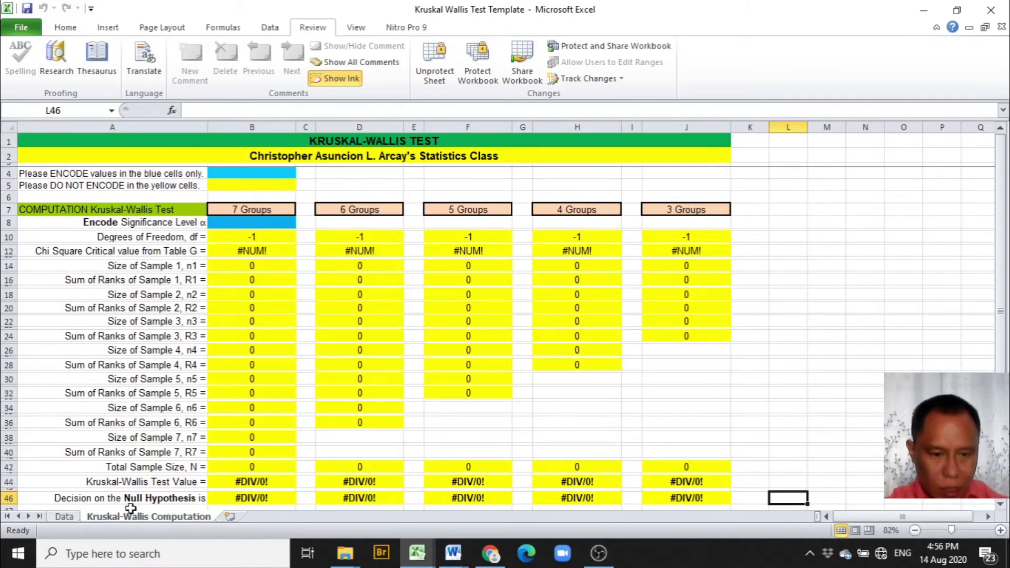
left_click(65, 518)
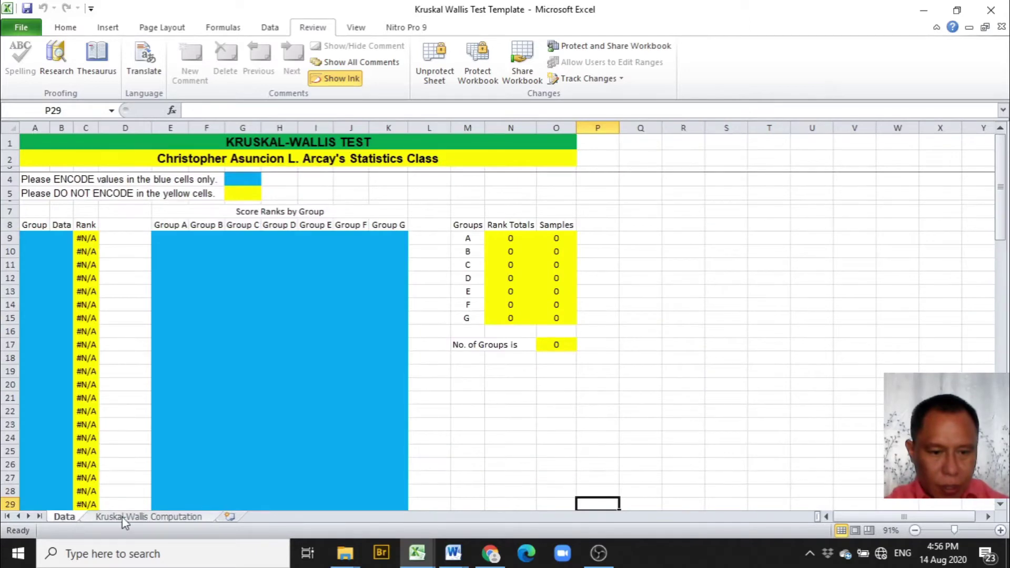
left_click(415, 555)
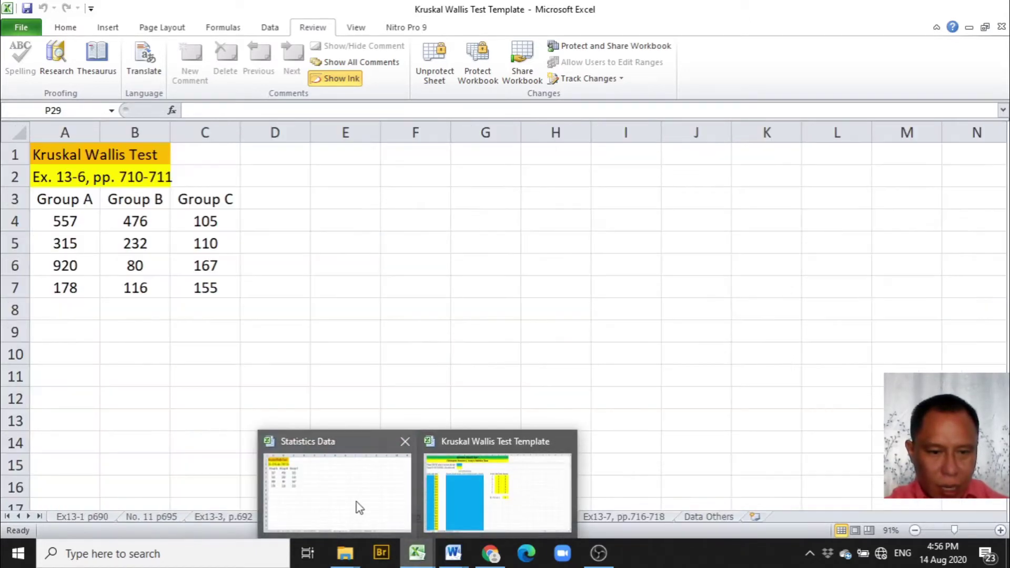
- Copy Group A's values 557, 315, 920 and 178 from Statistics Data into template cells B9:B12
left_click(356, 501)
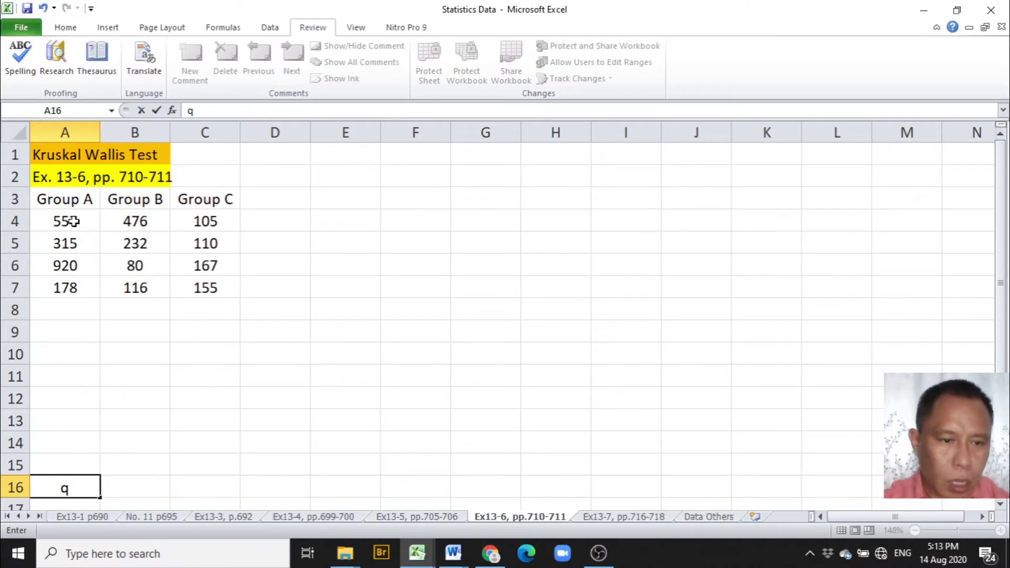
left_click_drag(74, 222, 74, 282)
right_click(75, 281)
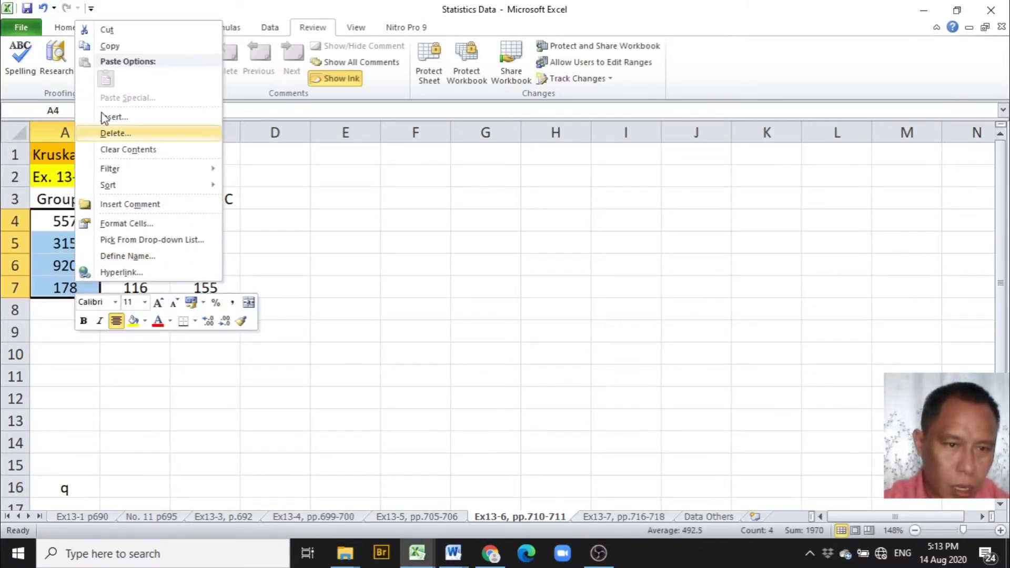
left_click(110, 45)
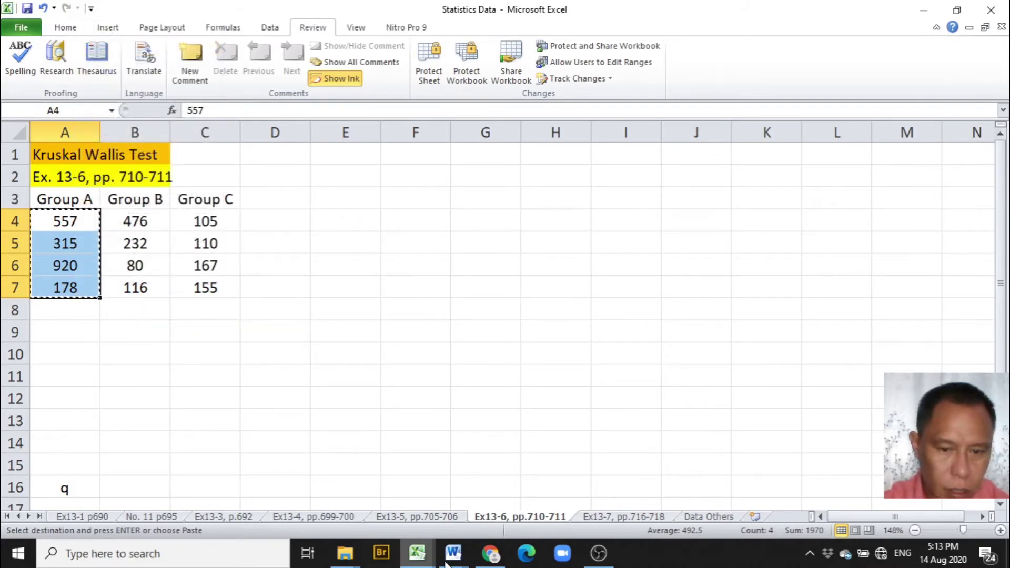
mouse_move(421, 555)
left_click(451, 504)
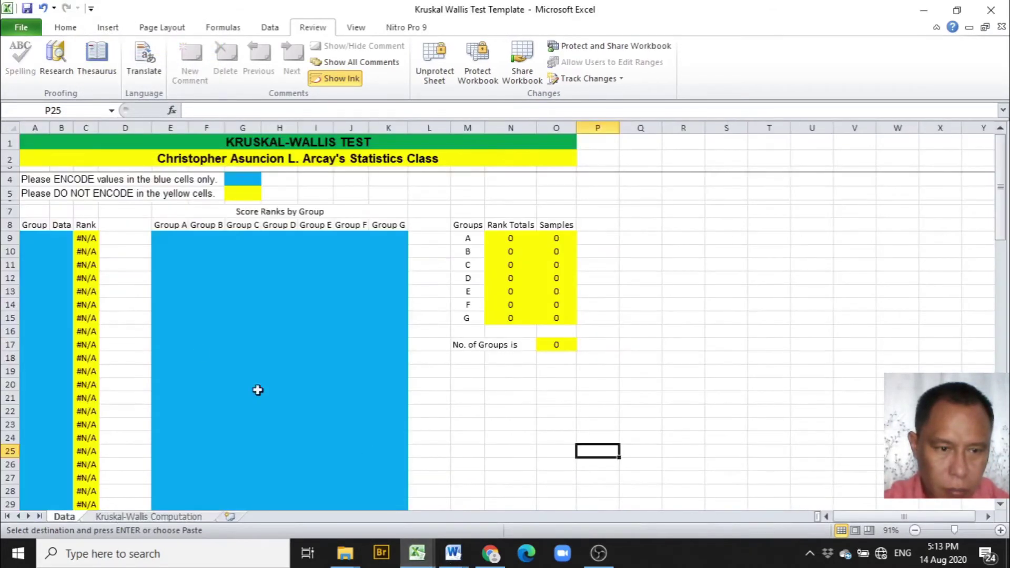
left_click(61, 237)
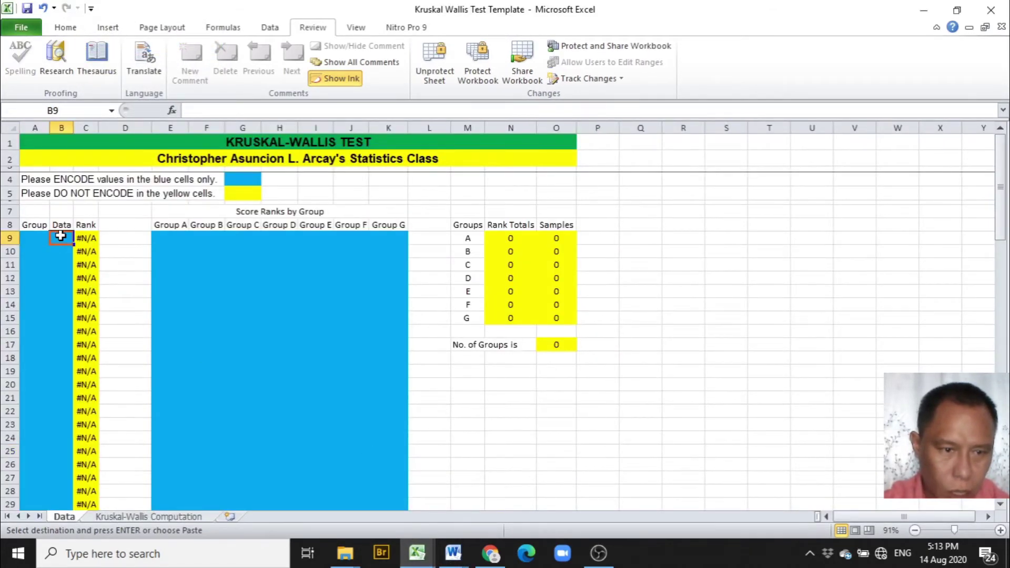
right_click(61, 239)
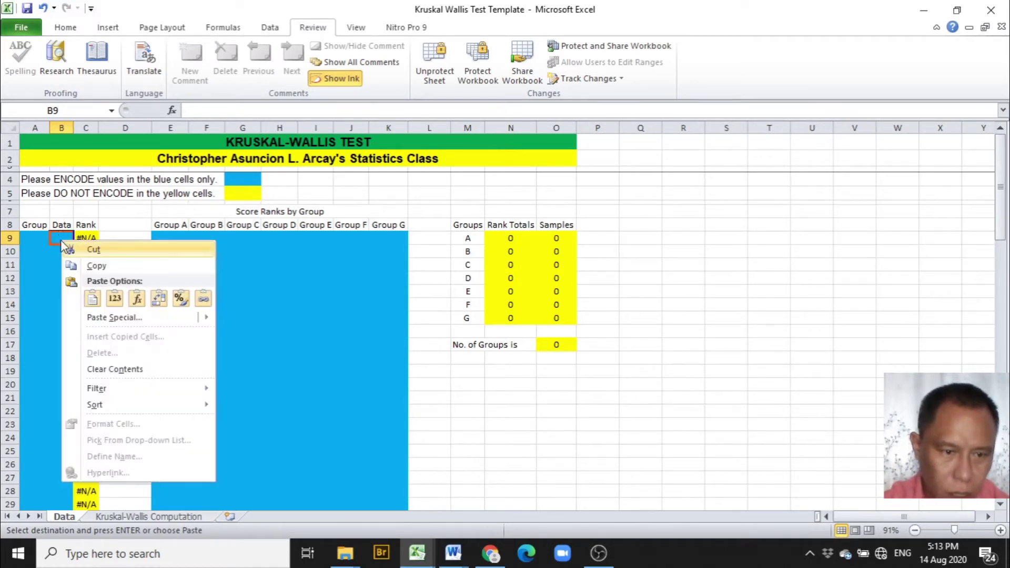
left_click(117, 295)
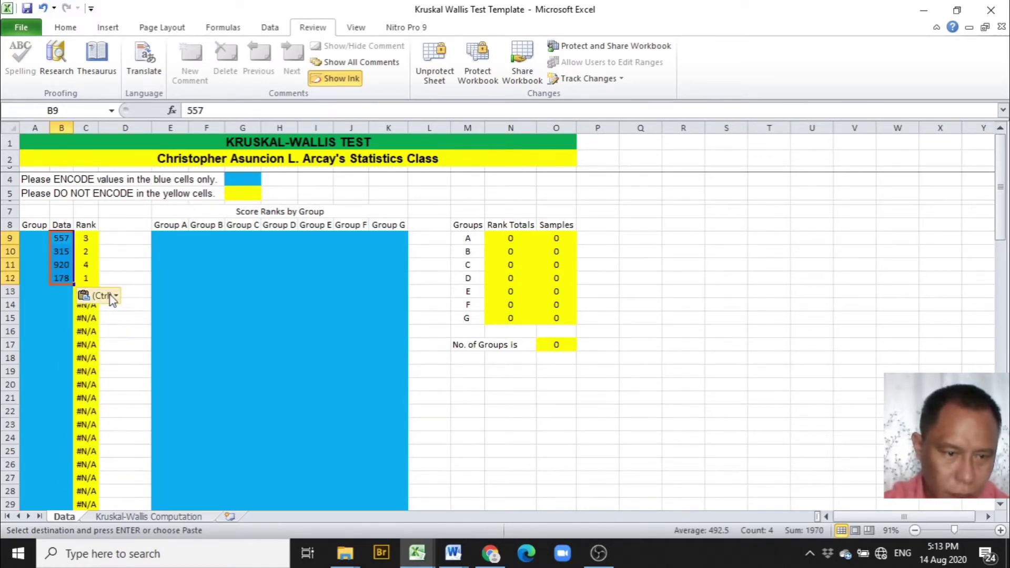
- Label cells A9:A12 with group letter A
left_click(40, 241)
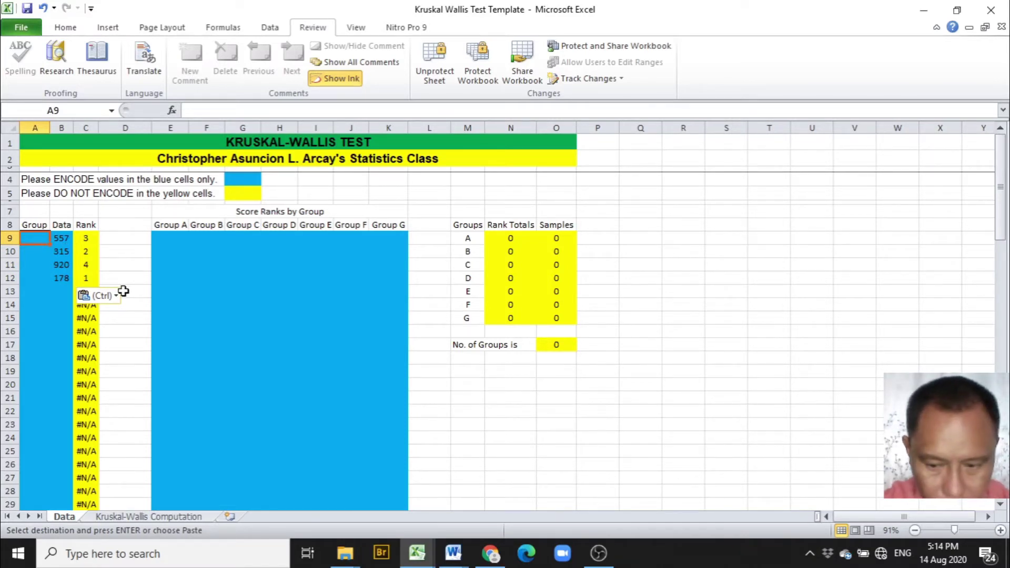
type("a")
key("BackSpace")
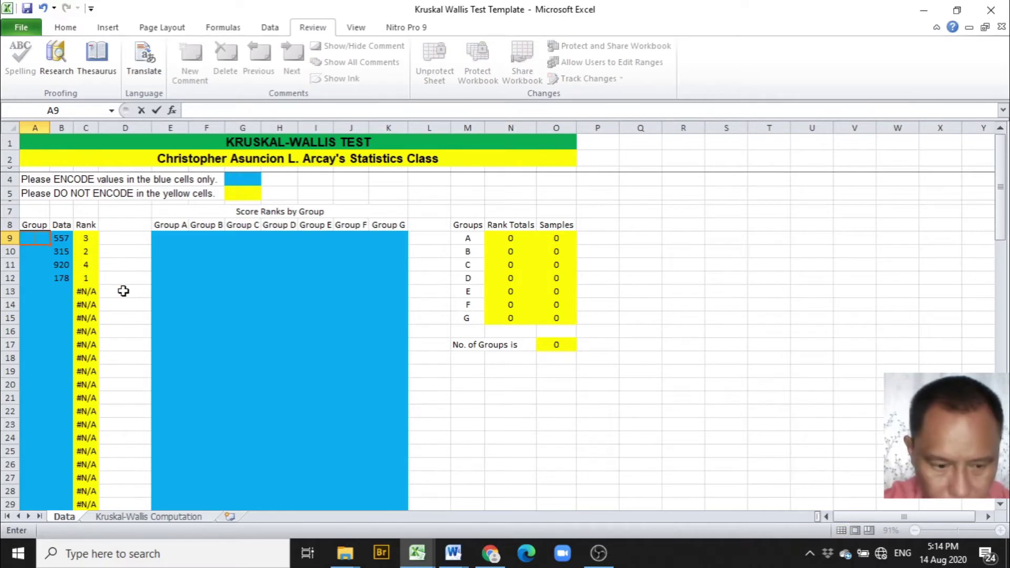
type("A")
key("Return")
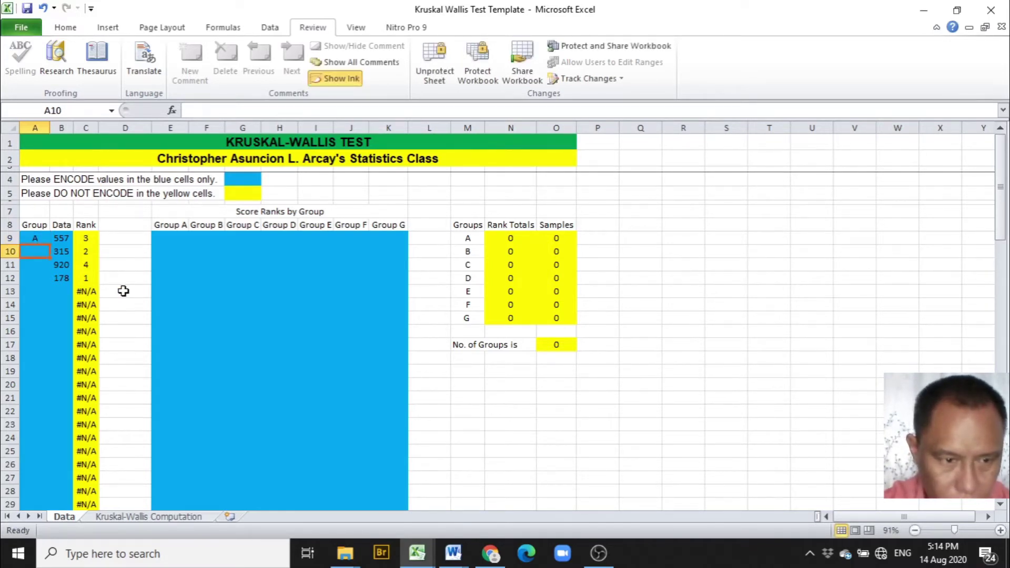
type("A")
key("Return")
type("A")
key("Return")
type("A")
key("Return")
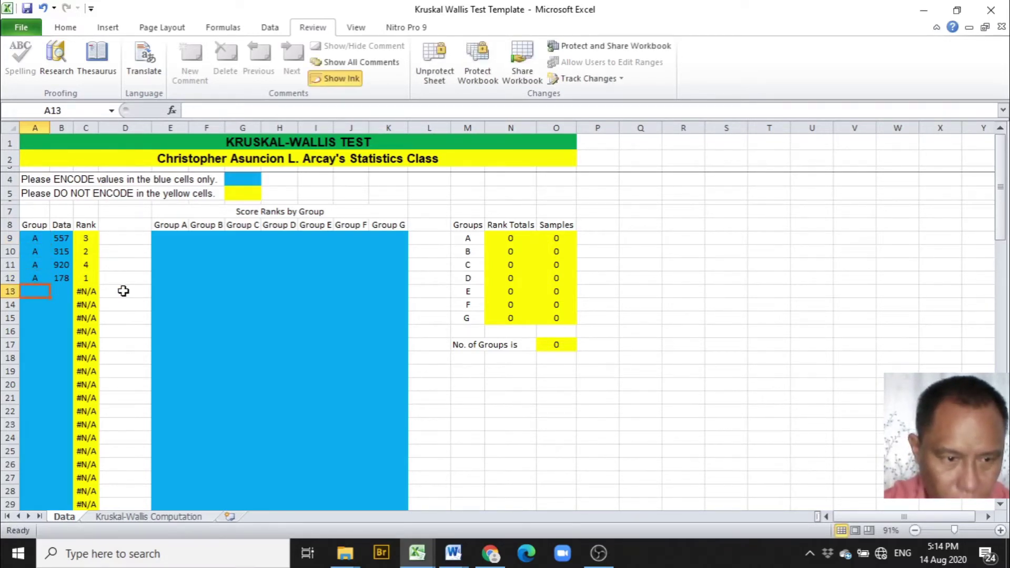
left_click(66, 291)
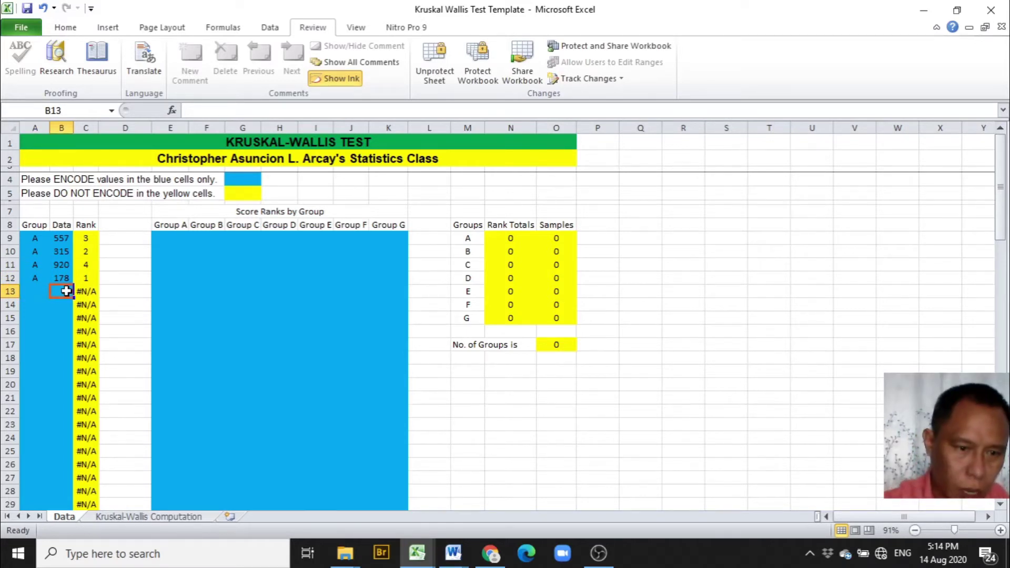
- Copy Group B's values 476, 232, 80 and 116 into the template starting at B13
left_click(417, 552)
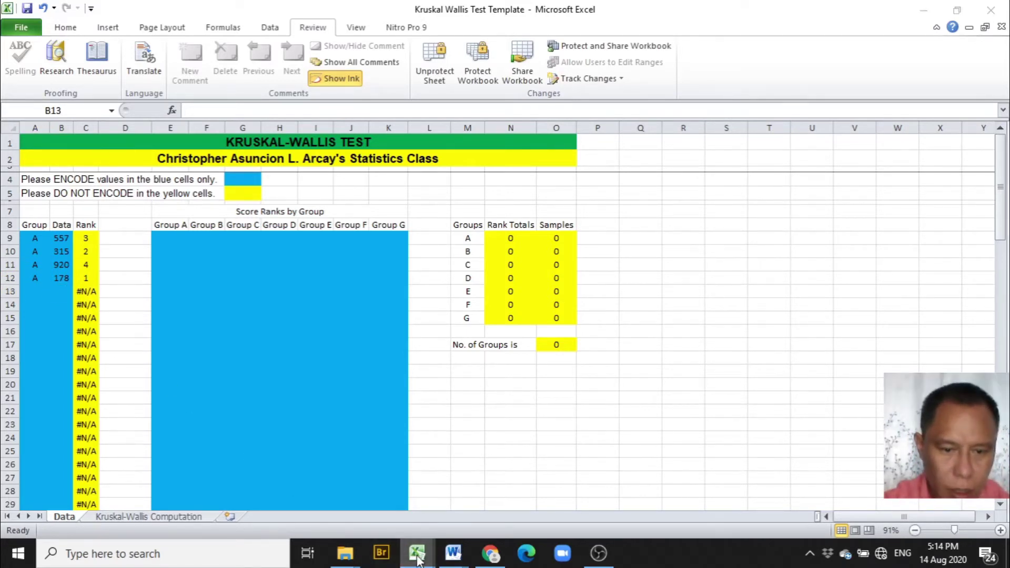
left_click(364, 517)
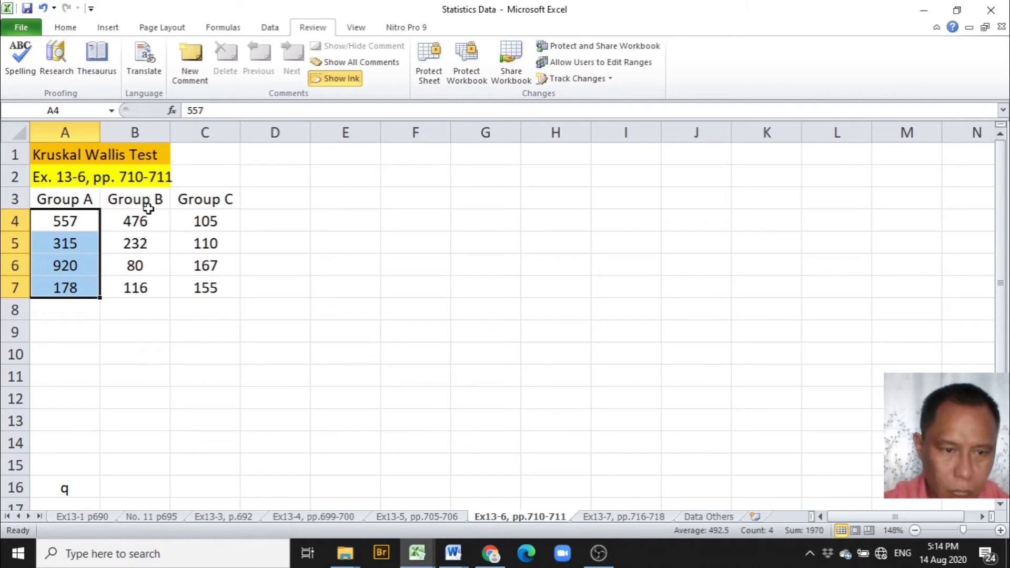
left_click_drag(148, 215, 149, 283)
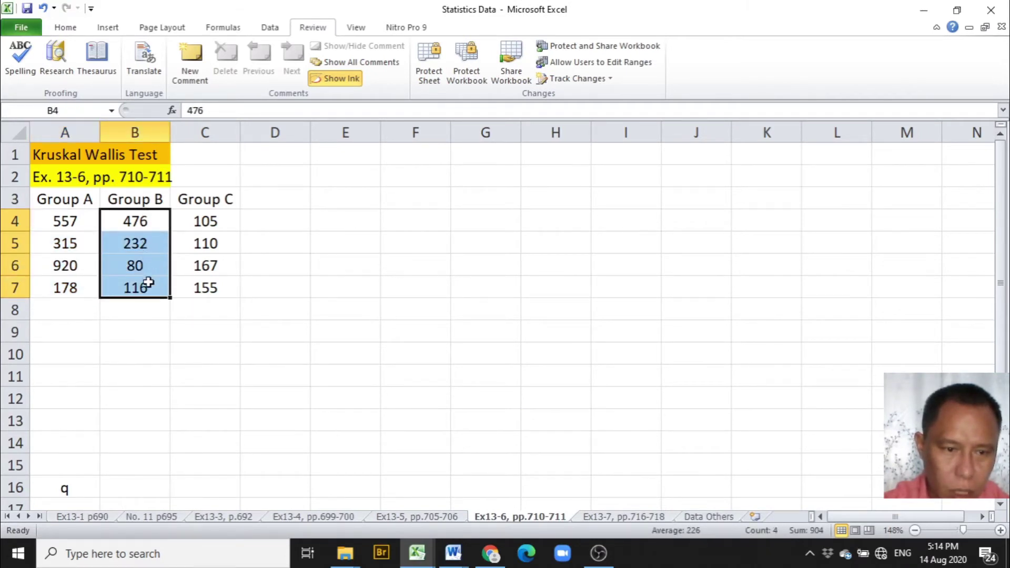
right_click(148, 283)
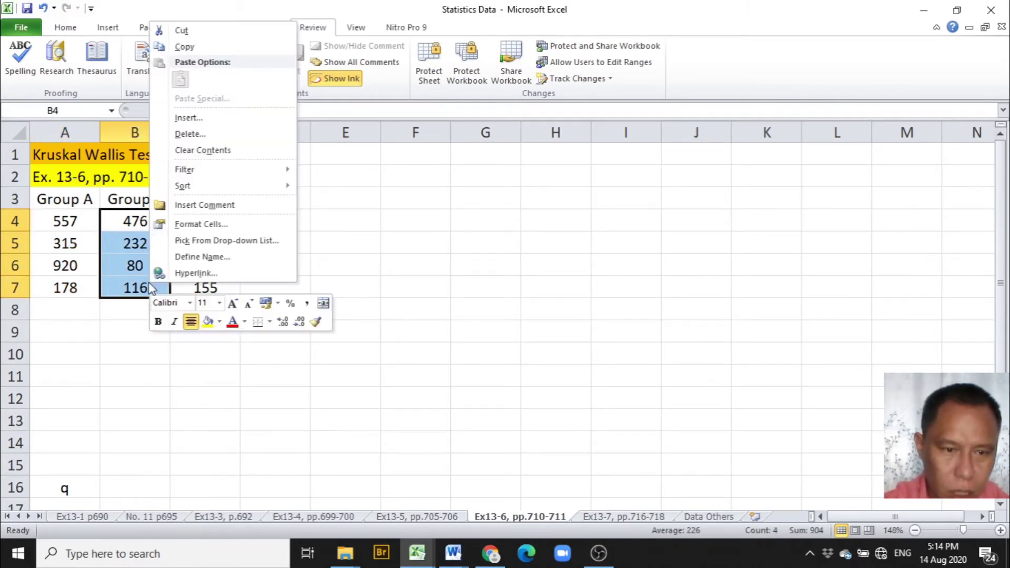
left_click(185, 47)
left_click(417, 553)
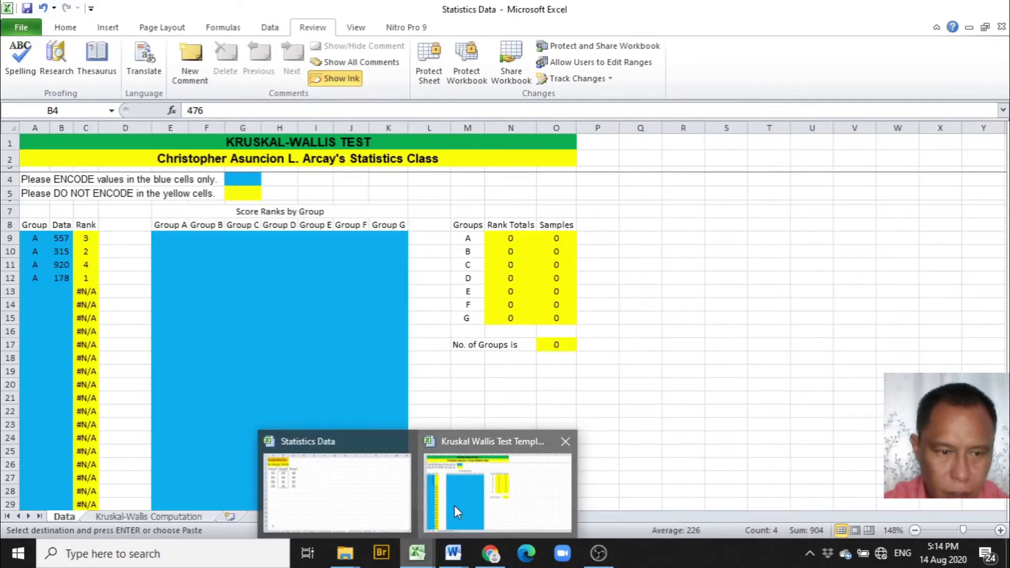
left_click(453, 505)
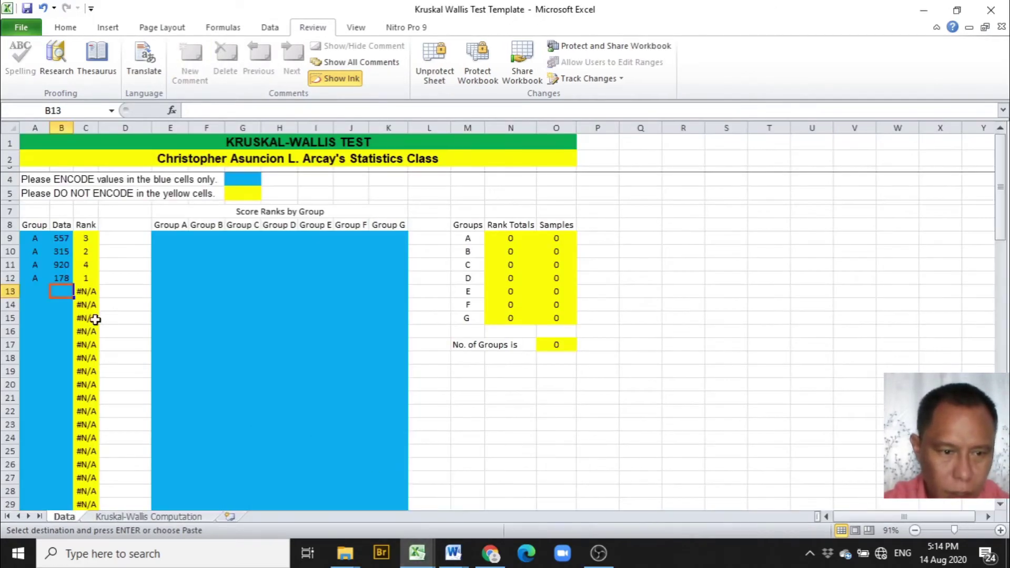
right_click(60, 291)
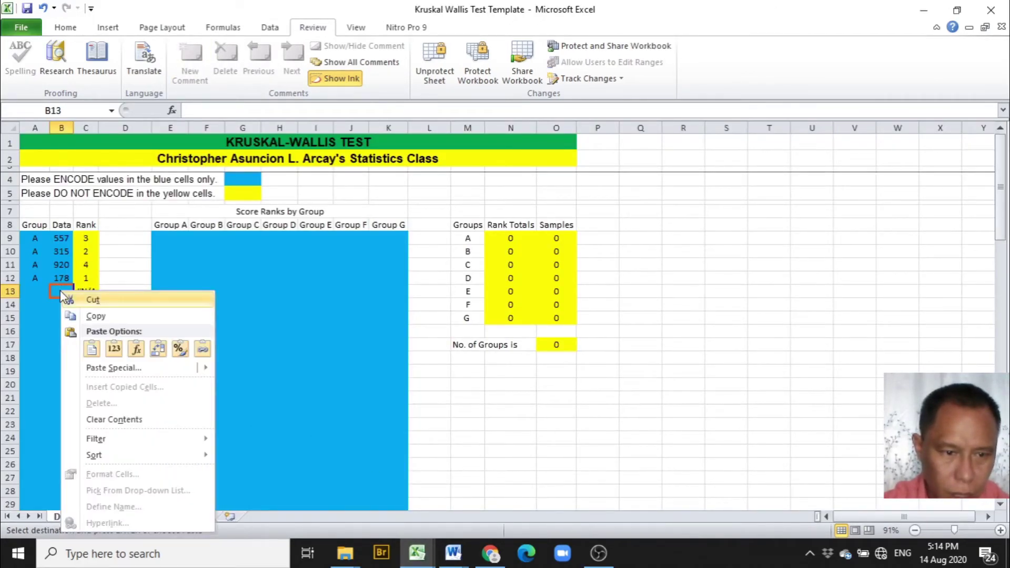
left_click(114, 348)
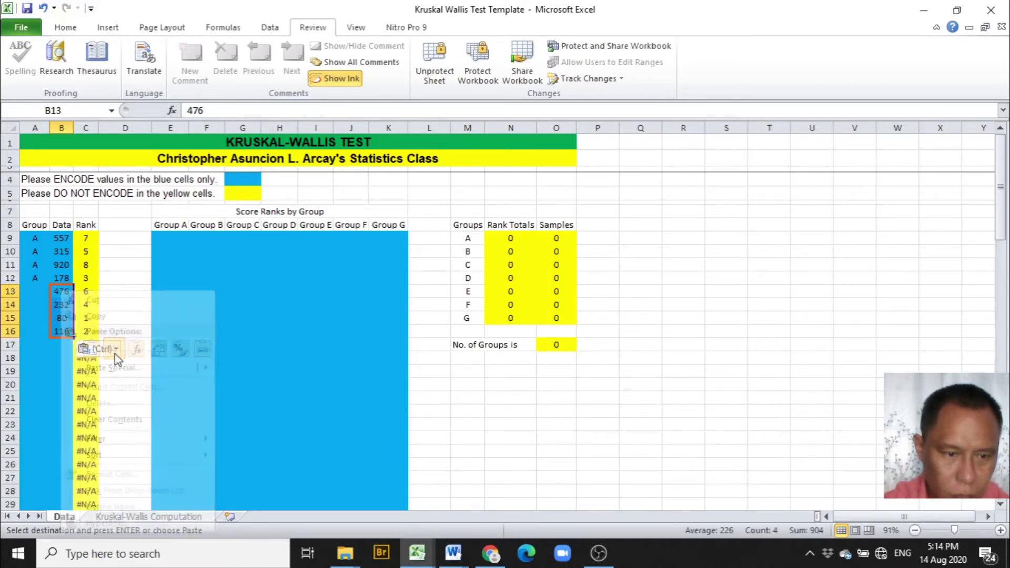
- Label the Group B rows from A13 with the letter B
left_click(38, 291)
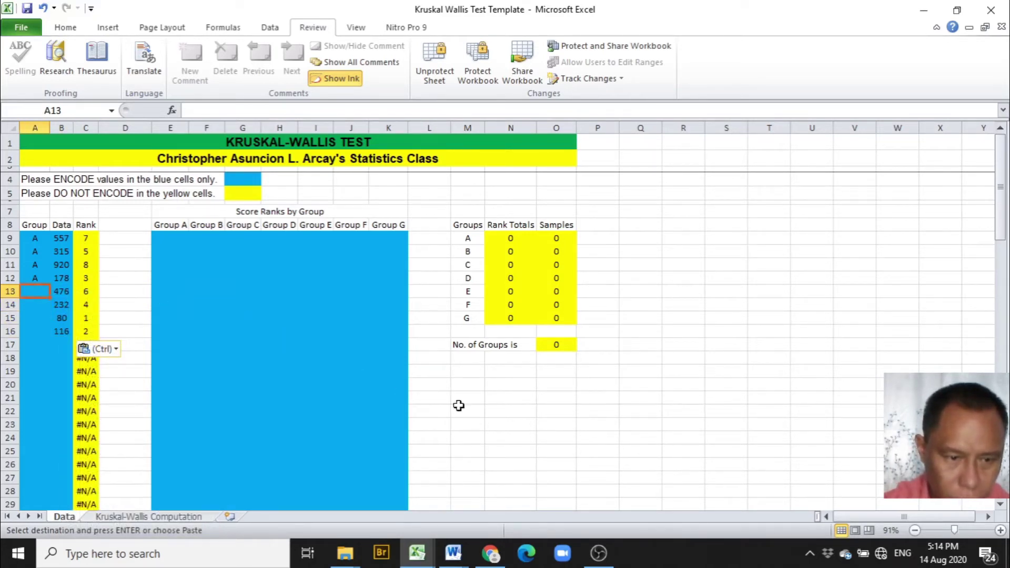
type("B")
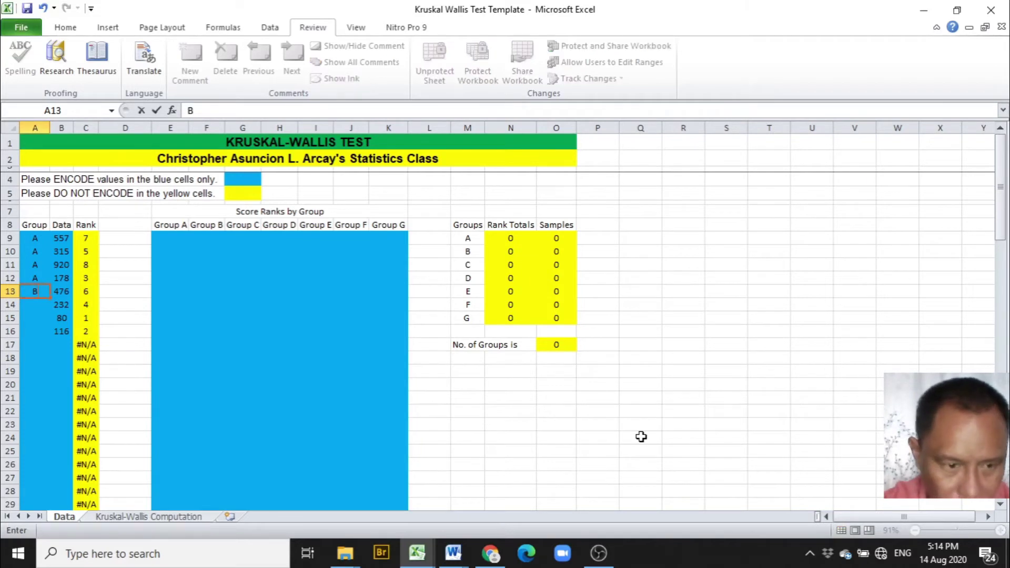
key("Return")
type("B")
key("Return")
type("B")
key("Return")
type("B")
key("Return")
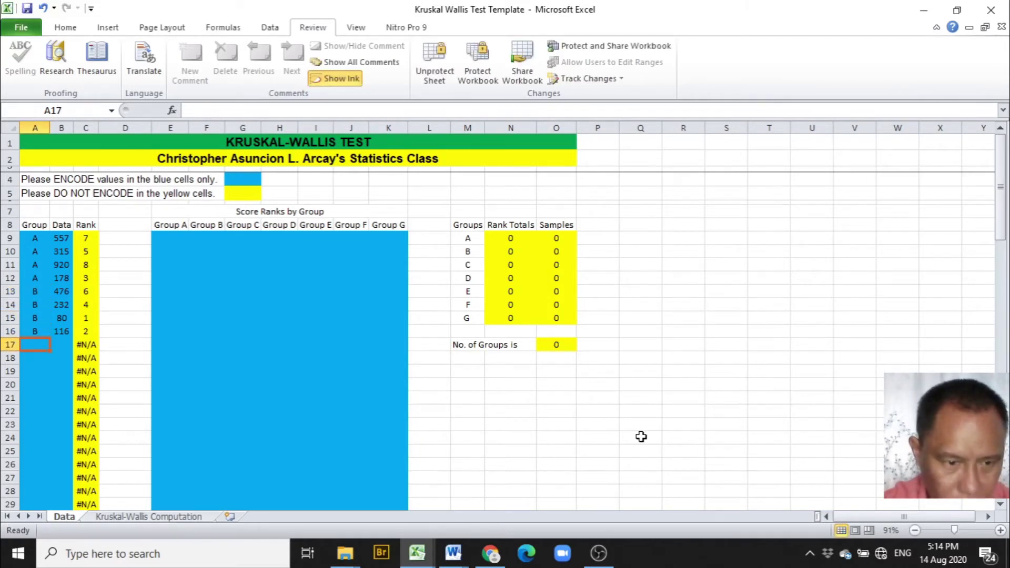
left_click(66, 341)
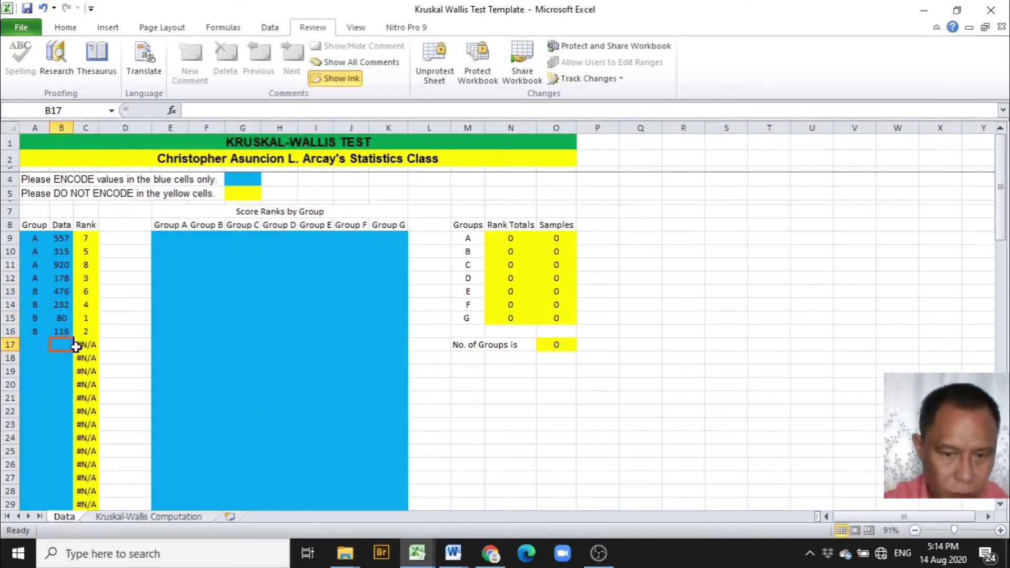
- Paste Group C's values 105, 110, 167 and 155 as values into B17:B20
left_click(408, 532)
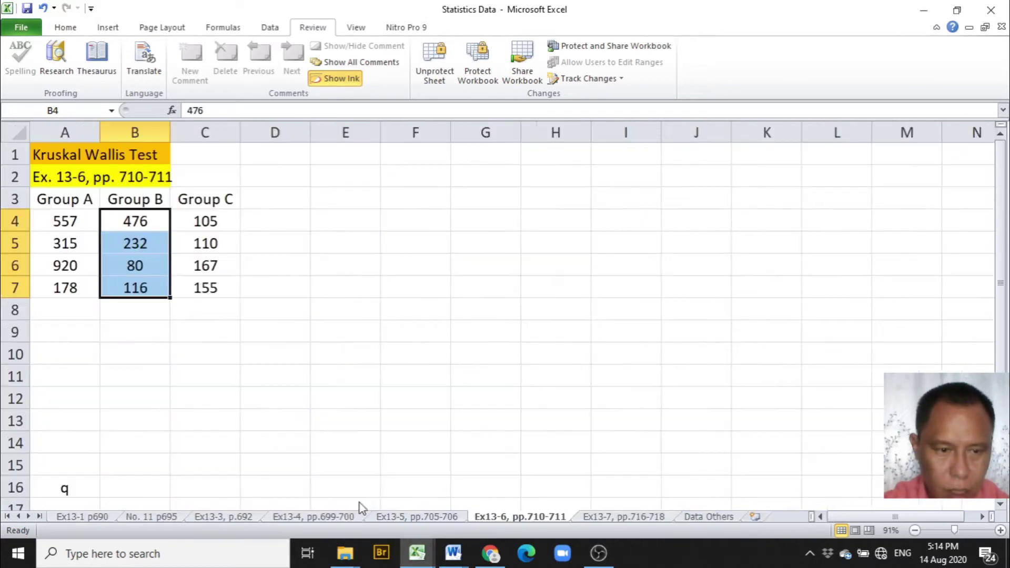
left_click(220, 222)
left_click_drag(220, 222, 220, 282)
right_click(225, 284)
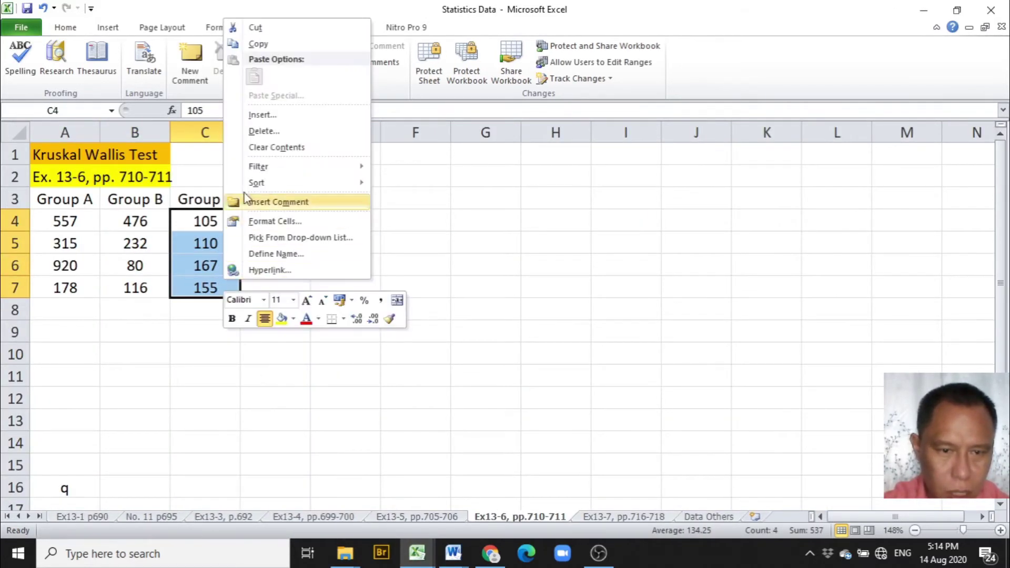
left_click(270, 42)
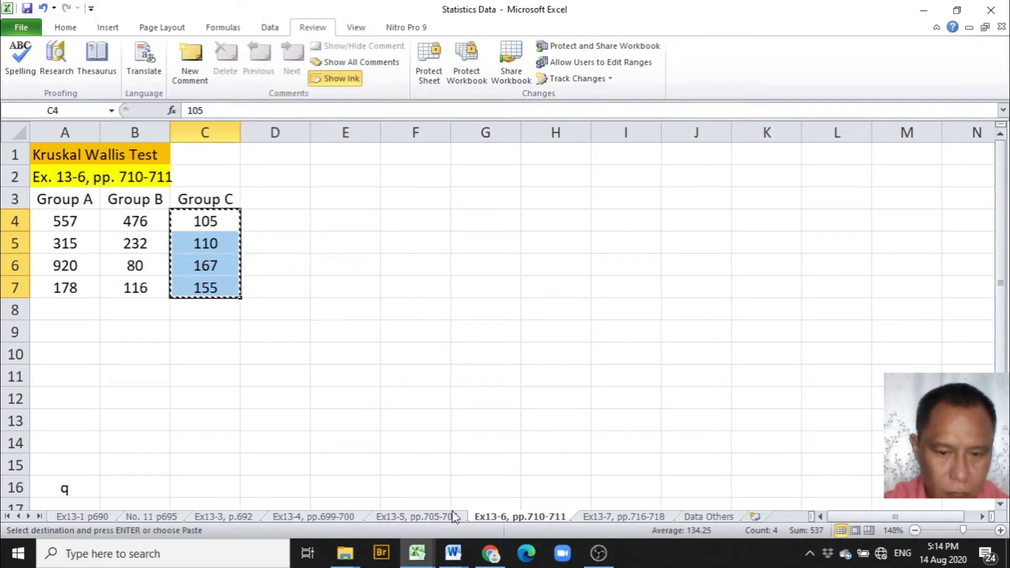
left_click(418, 552)
left_click(463, 517)
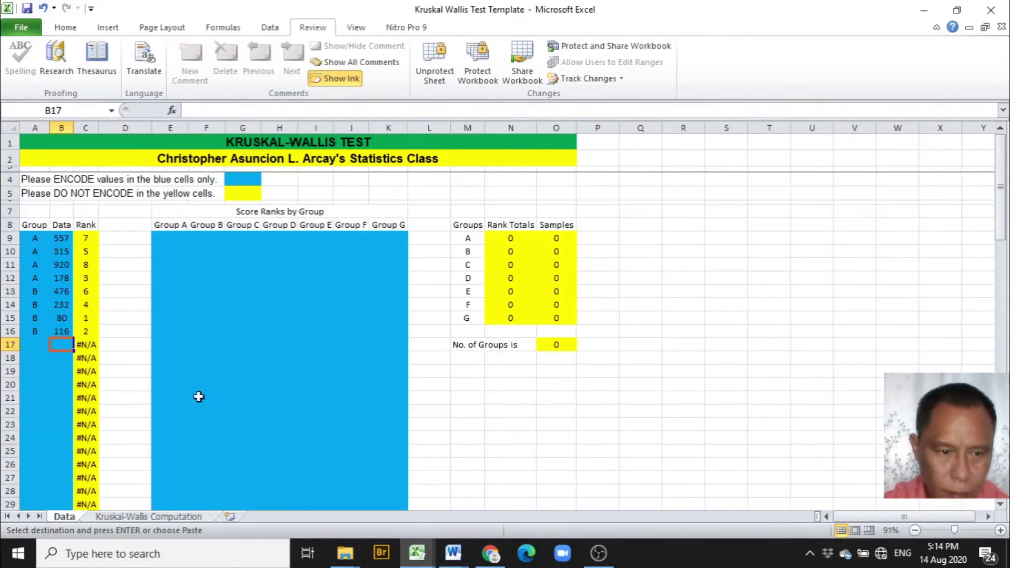
right_click(56, 346)
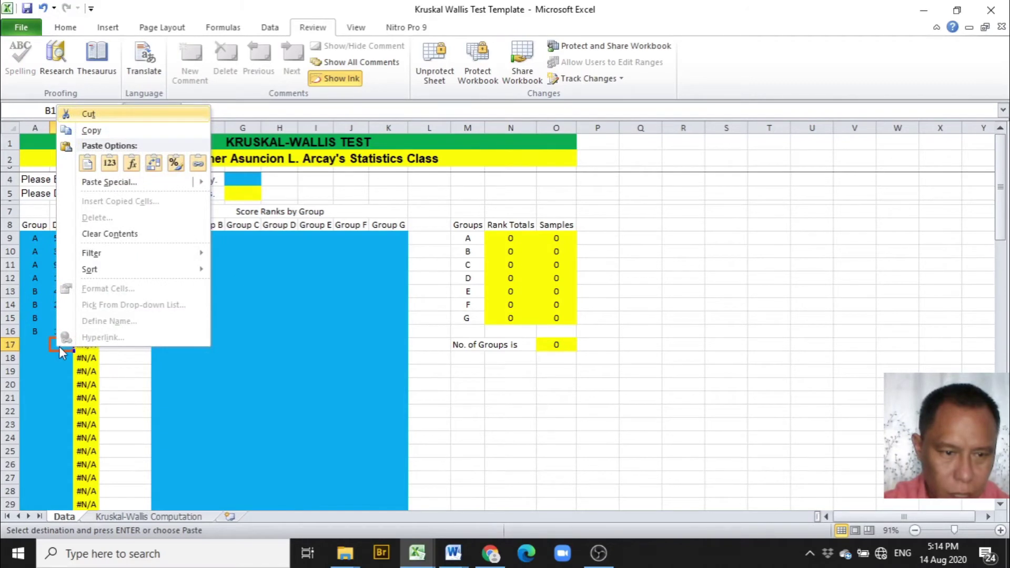
left_click(109, 163)
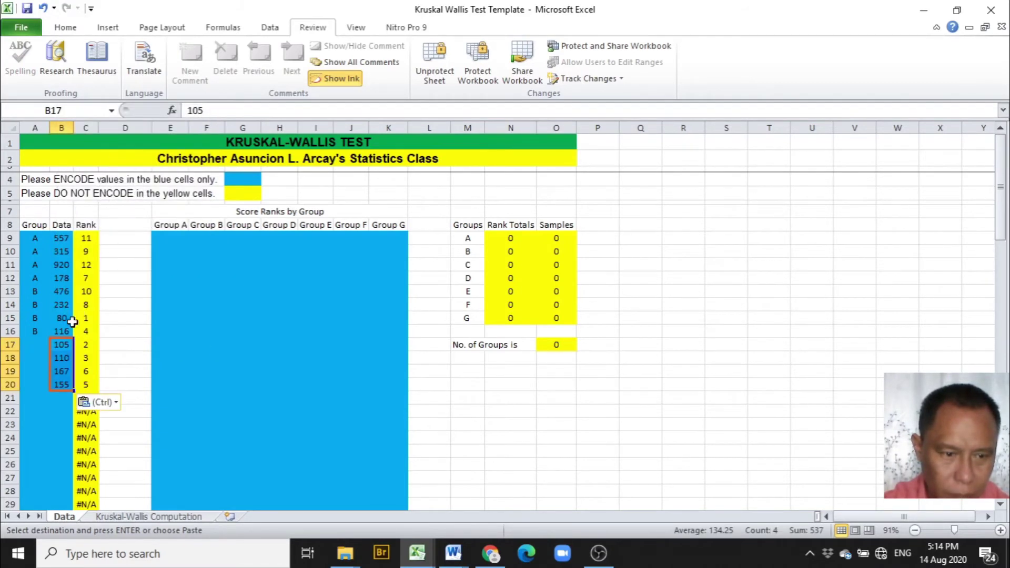
- Label cells A17:A20 with group letter C
left_click(41, 345)
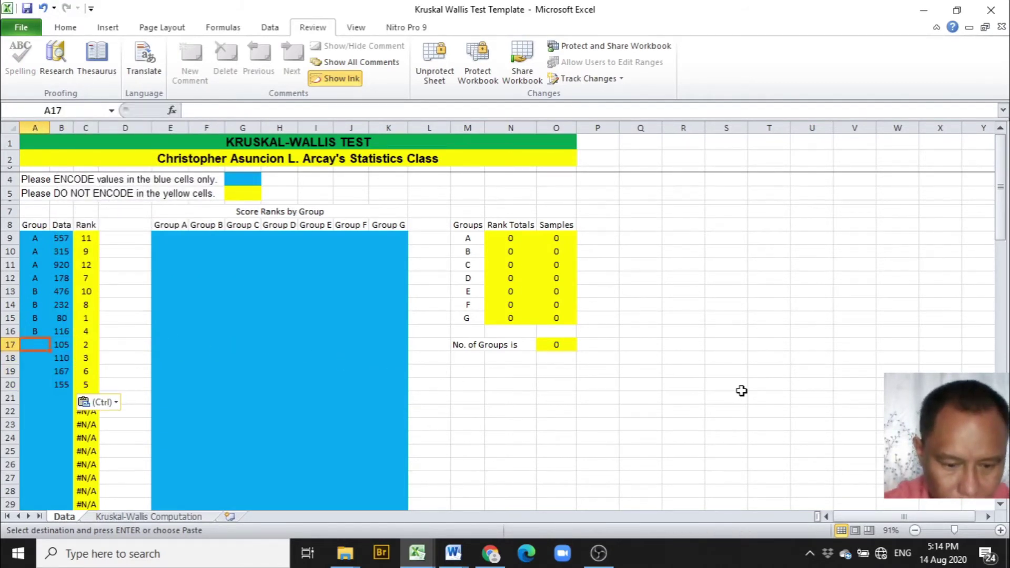
type("C")
key("Return")
type("C")
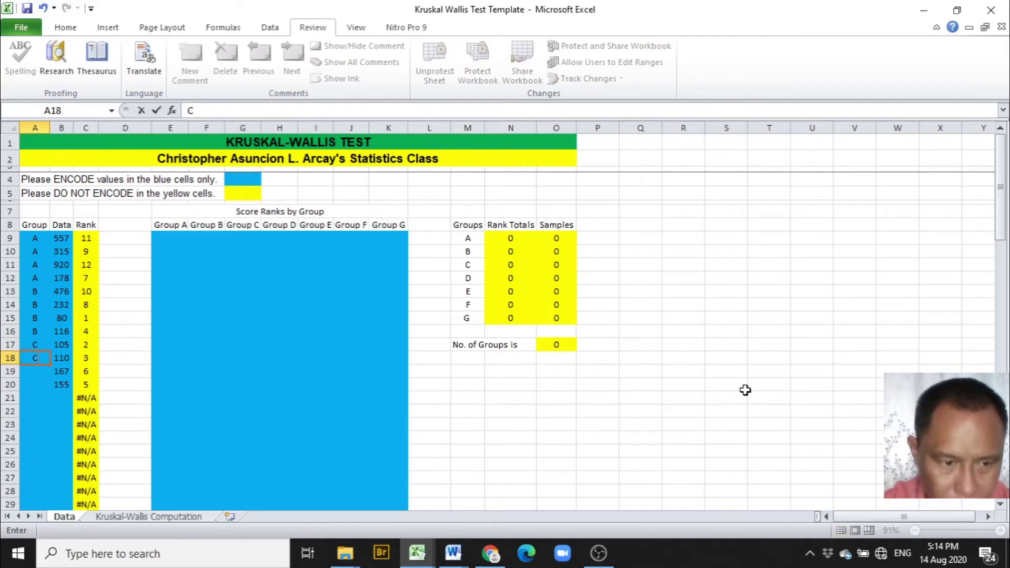
key("Return")
type("C")
key("Return")
type("C")
key("Return")
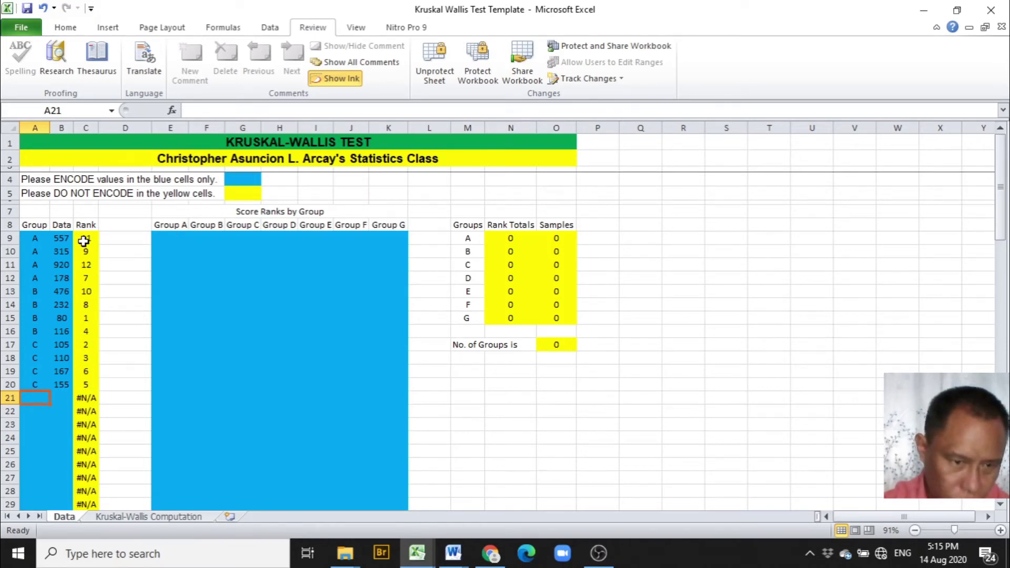
- Paste group A's ranks from C9:C12 as values into column E, totalling 39
left_click_drag(84, 239, 87, 277)
right_click(87, 278)
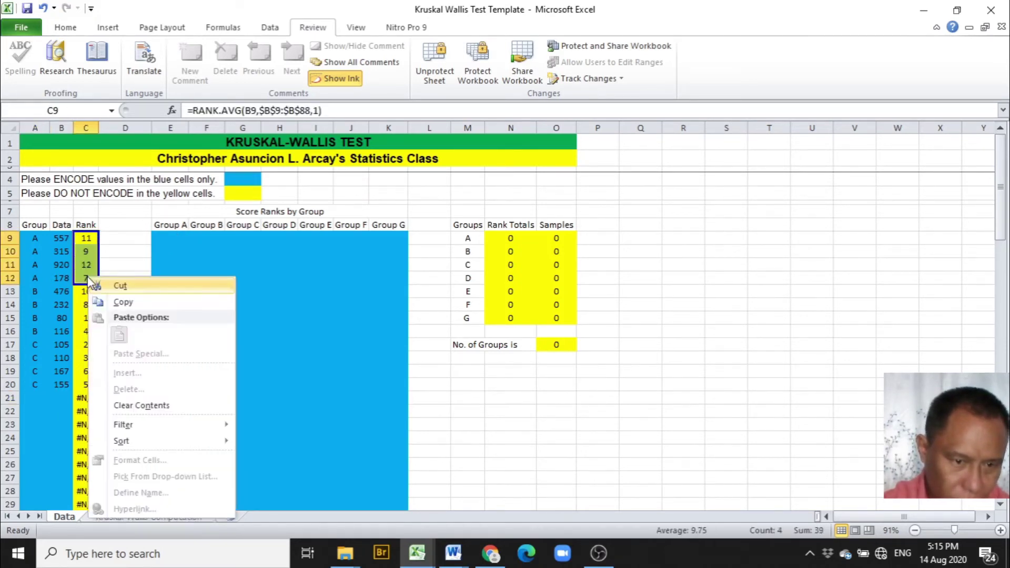
left_click(119, 302)
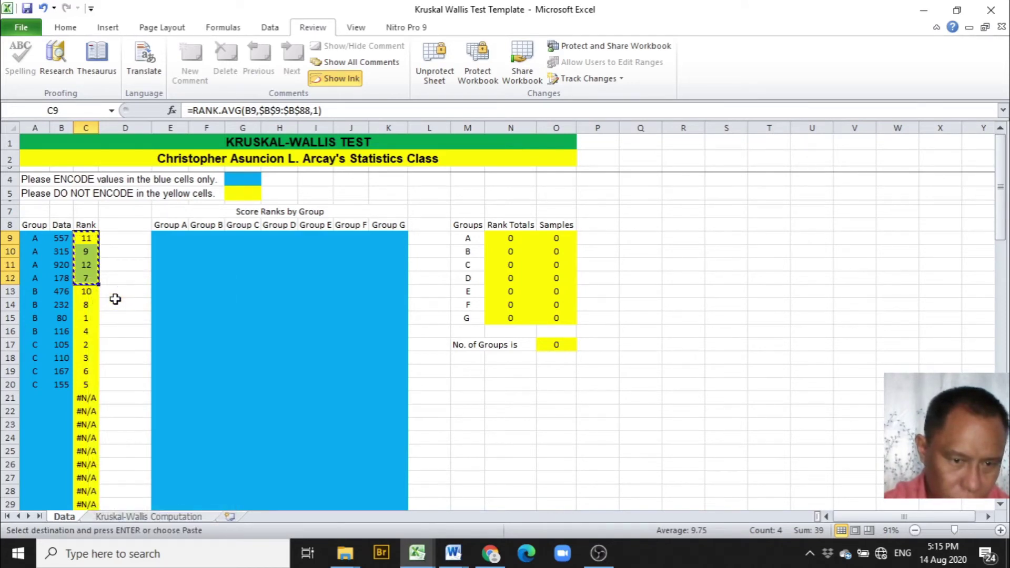
left_click(168, 238)
right_click(168, 240)
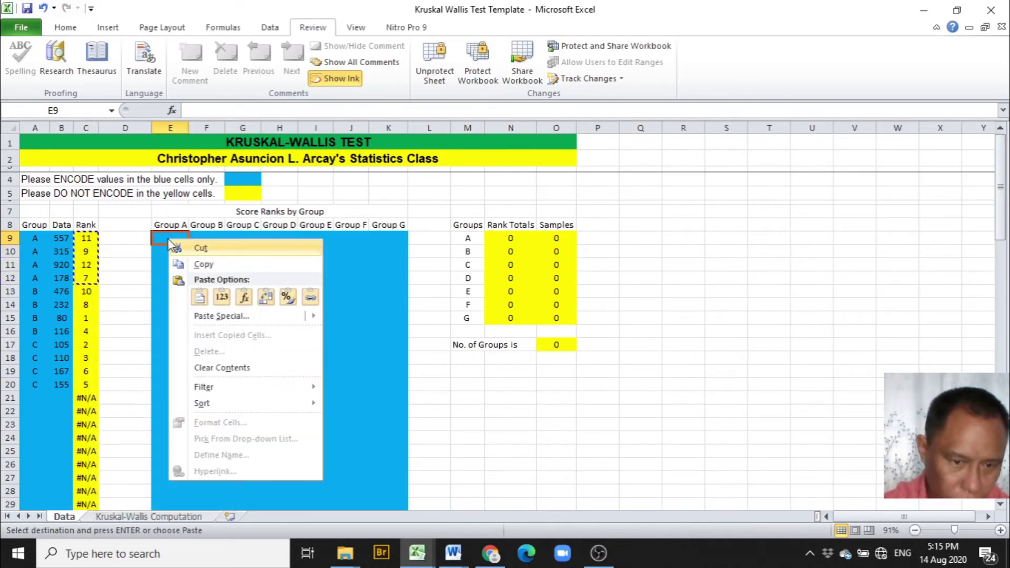
left_click(224, 297)
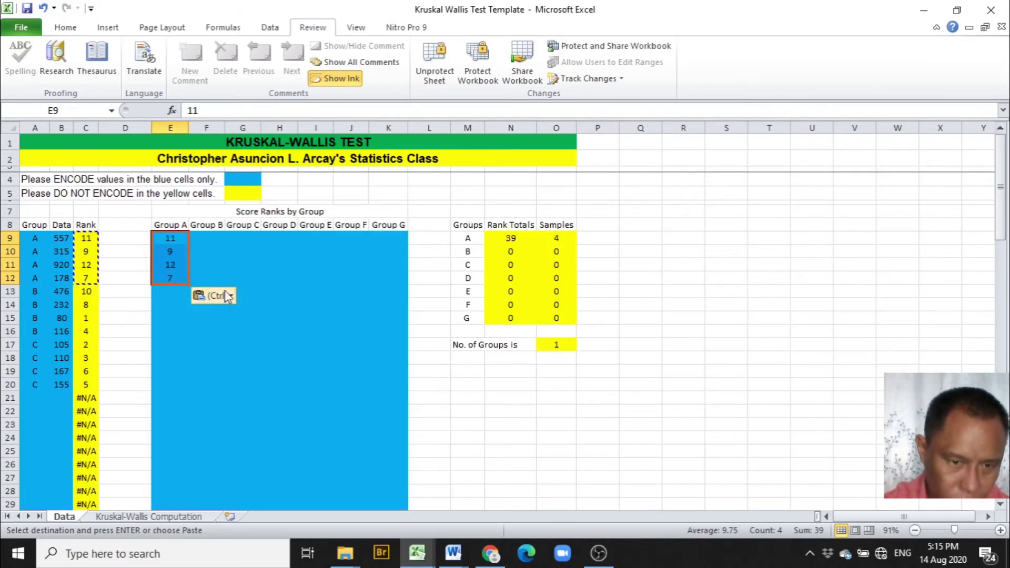
- Paste group B's ranks from C13:C16 as values into column F, totalling 23
left_click(88, 298)
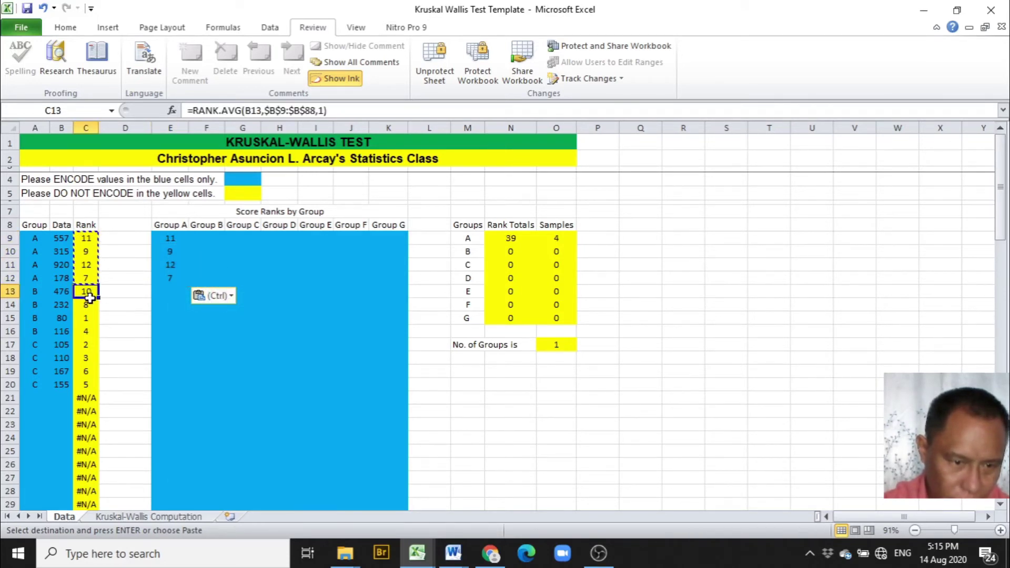
left_click_drag(90, 298, 87, 330)
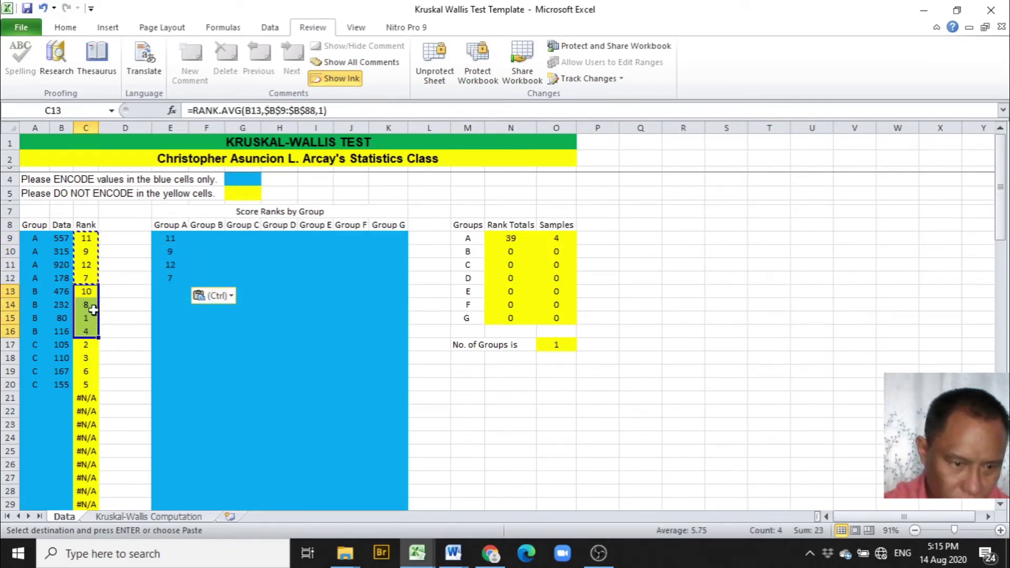
right_click(93, 310)
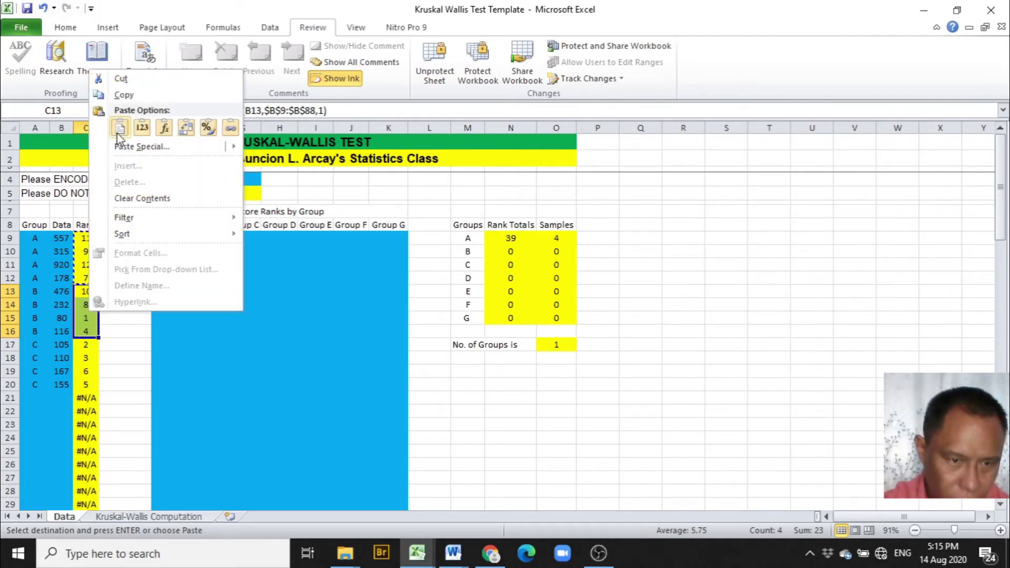
left_click(123, 95)
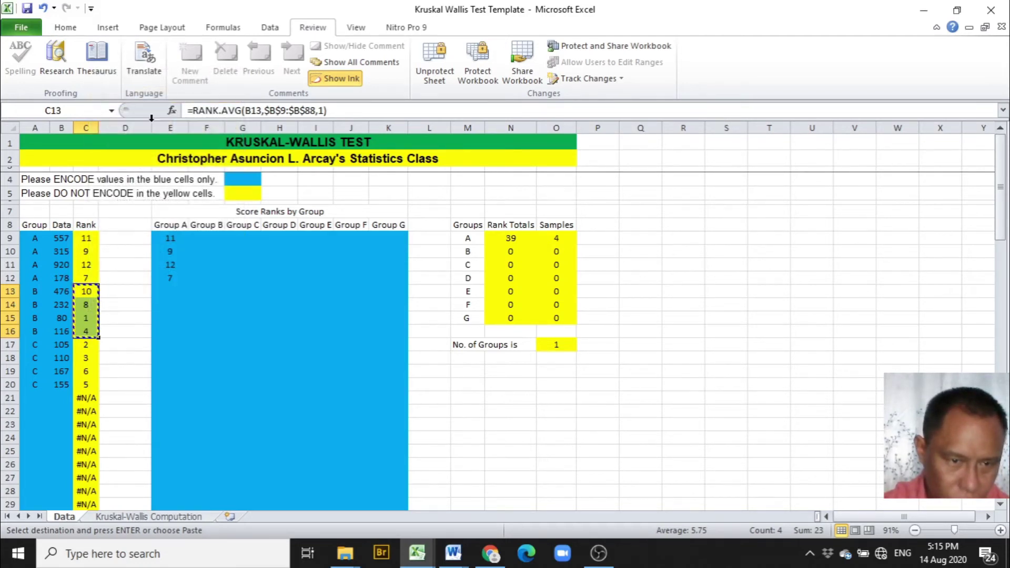
left_click(212, 241)
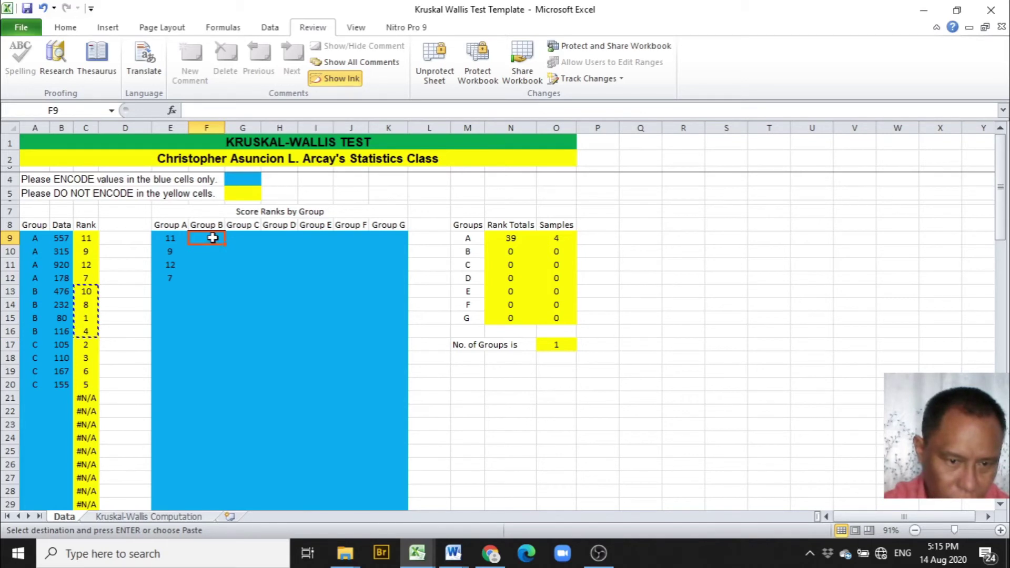
right_click(212, 238)
left_click(271, 294)
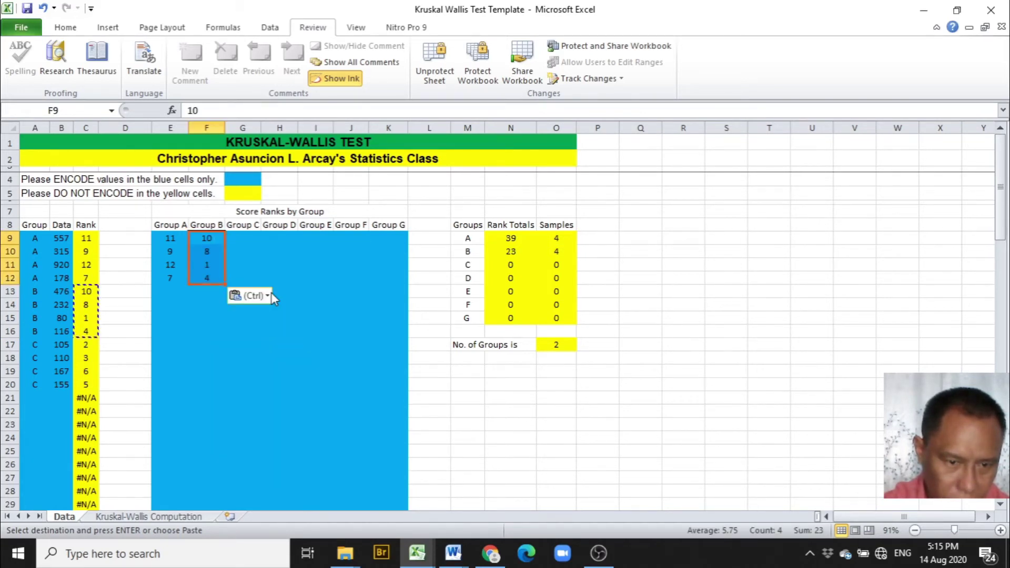
- Paste group C's ranks from C17:C20 as values into column G, totalling 16
left_click_drag(86, 345, 85, 380)
right_click(85, 380)
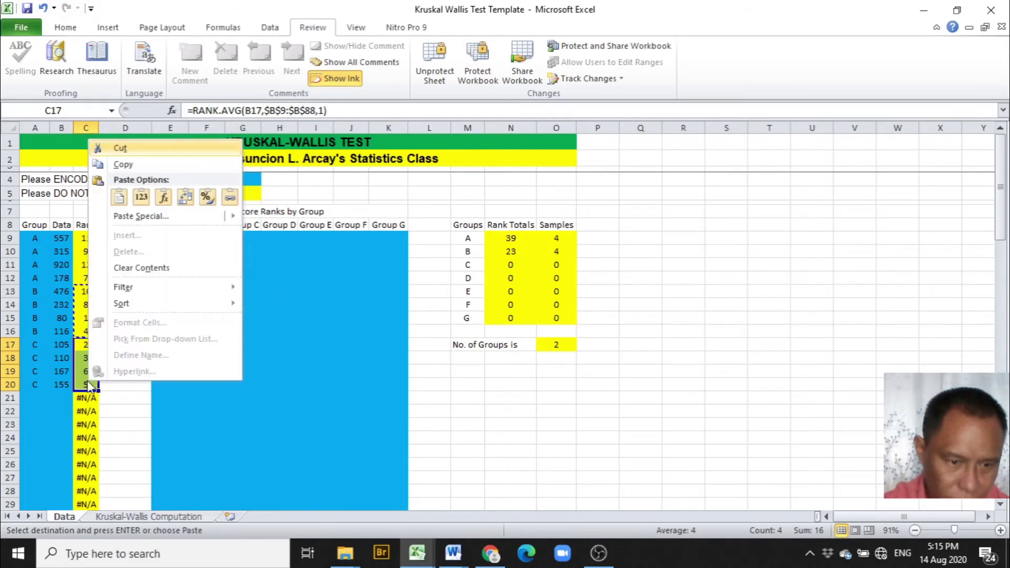
left_click(123, 165)
left_click(233, 239)
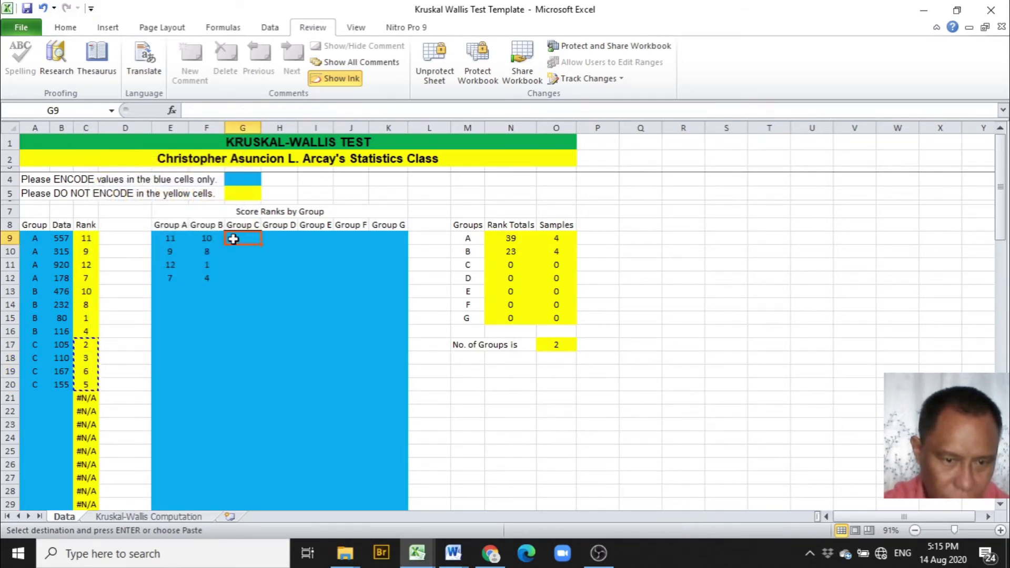
right_click(233, 238)
left_click(288, 296)
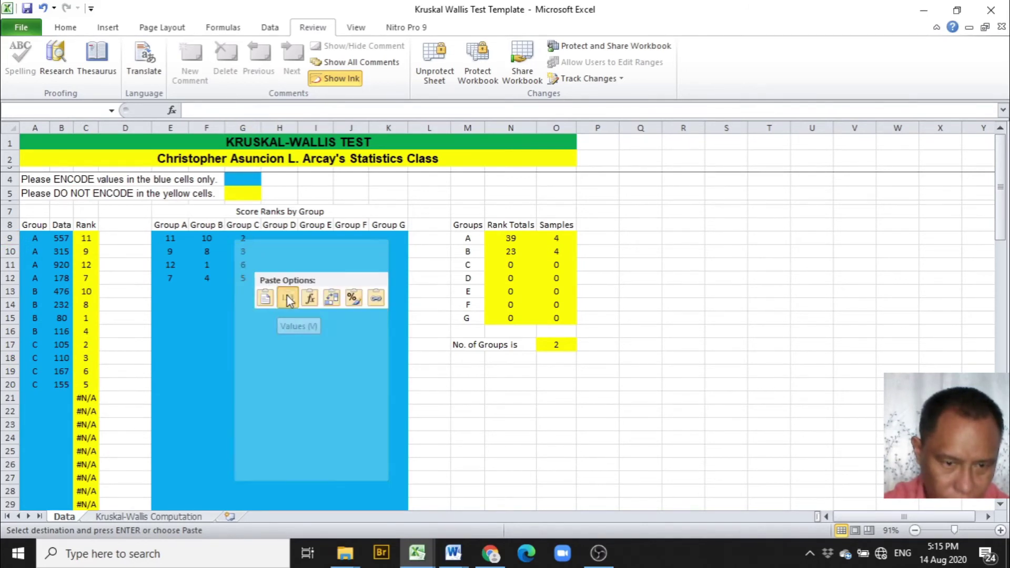
left_click(503, 421)
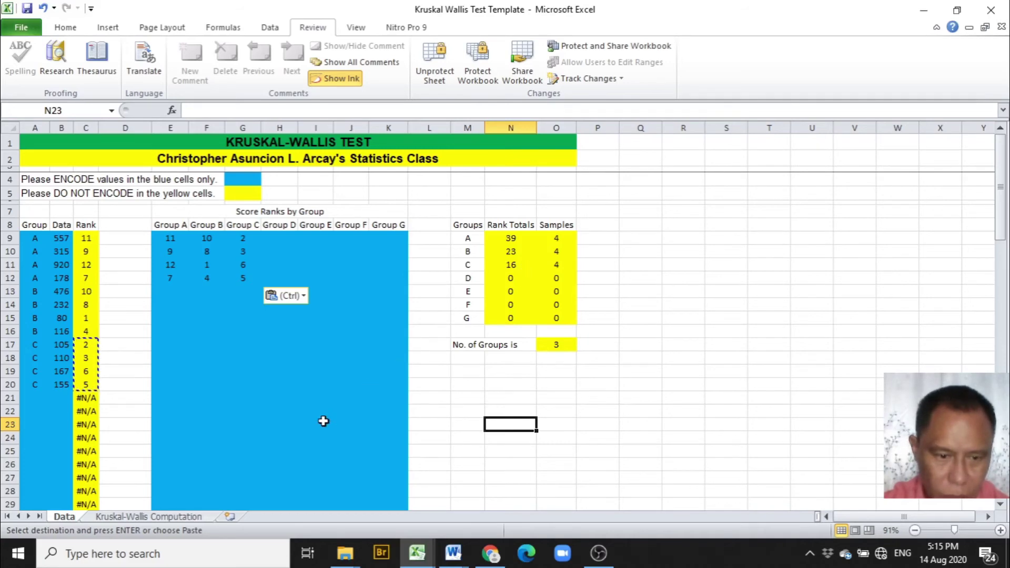
- View the Kruskal-Wallis Computation sheet, then bring the Hospital Infections example back in Chrome
left_click(164, 517)
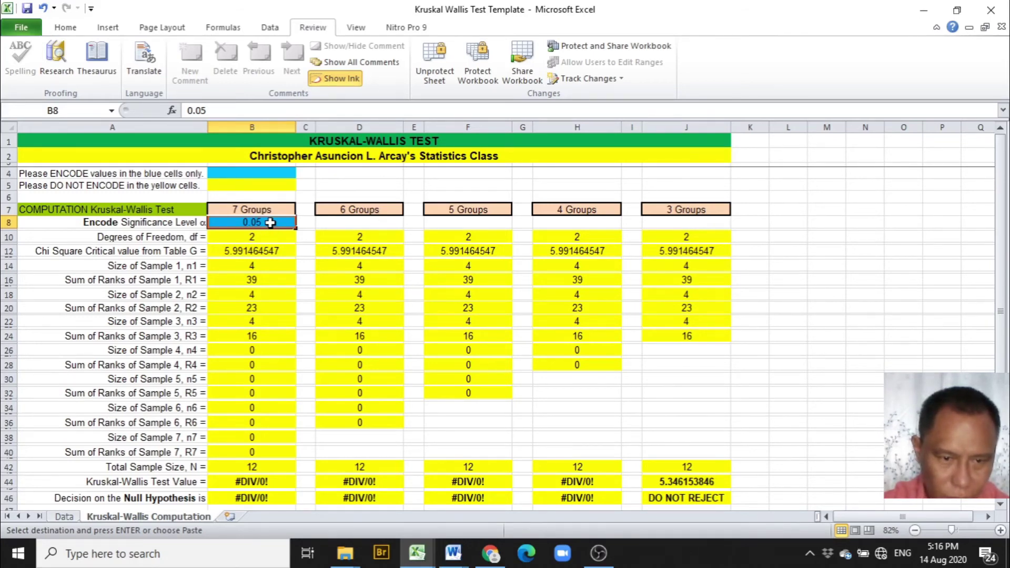
left_click(490, 552)
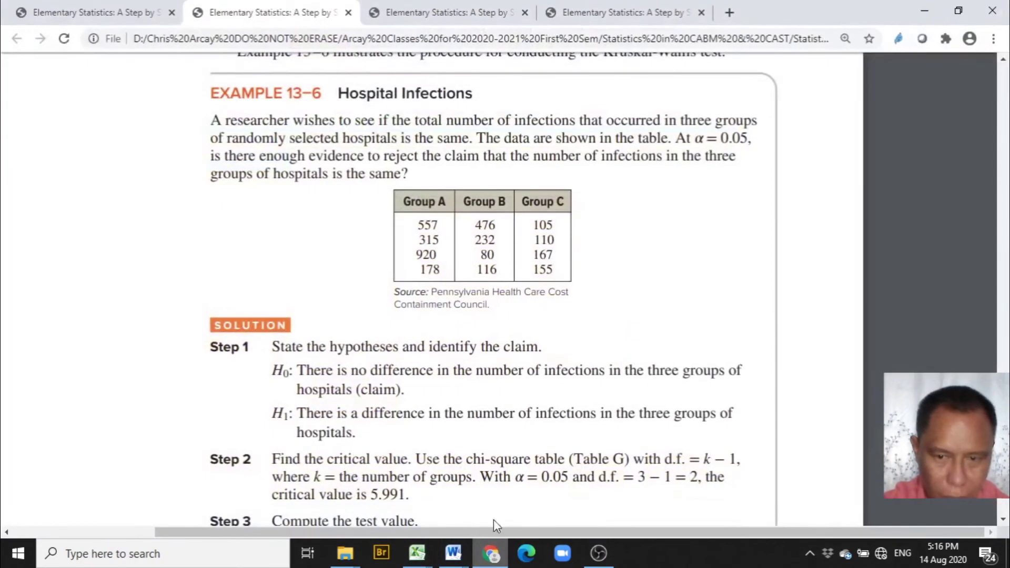
- Return to the computation sheet showing test value 5.346153846 and DO NOT REJECT
left_click(498, 551)
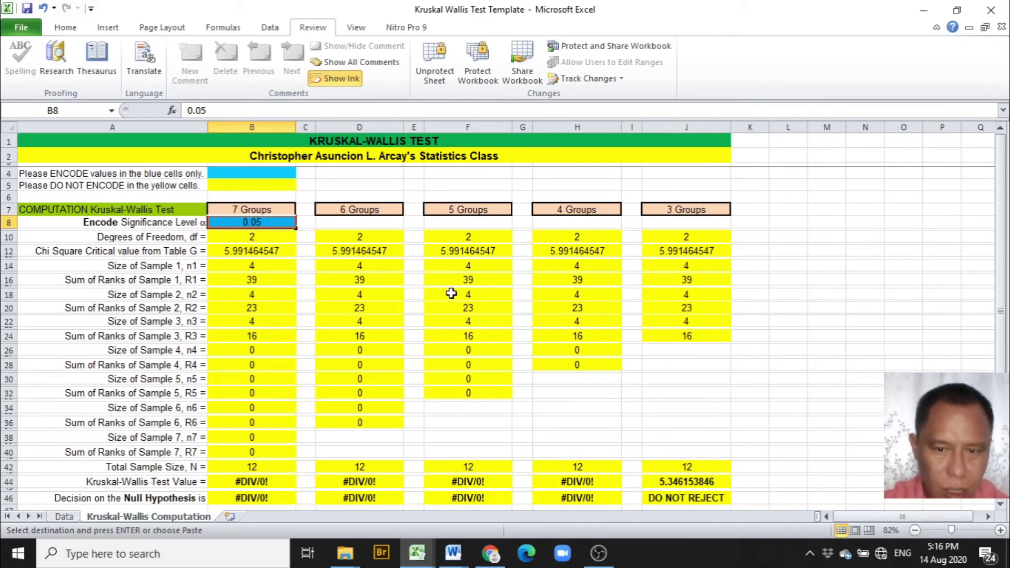
- Review the 7, 6, 5, 4 and 3 Groups column headings, then return to the Hospital Infections example in Chrome
left_click(271, 209)
left_click(327, 207)
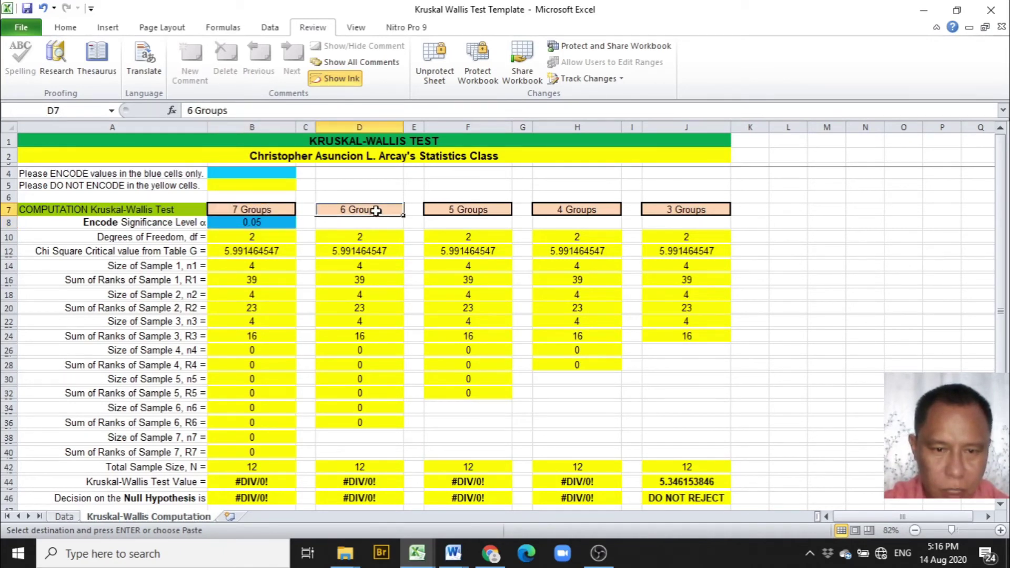
left_click(434, 210)
left_click(562, 210)
left_click(659, 208)
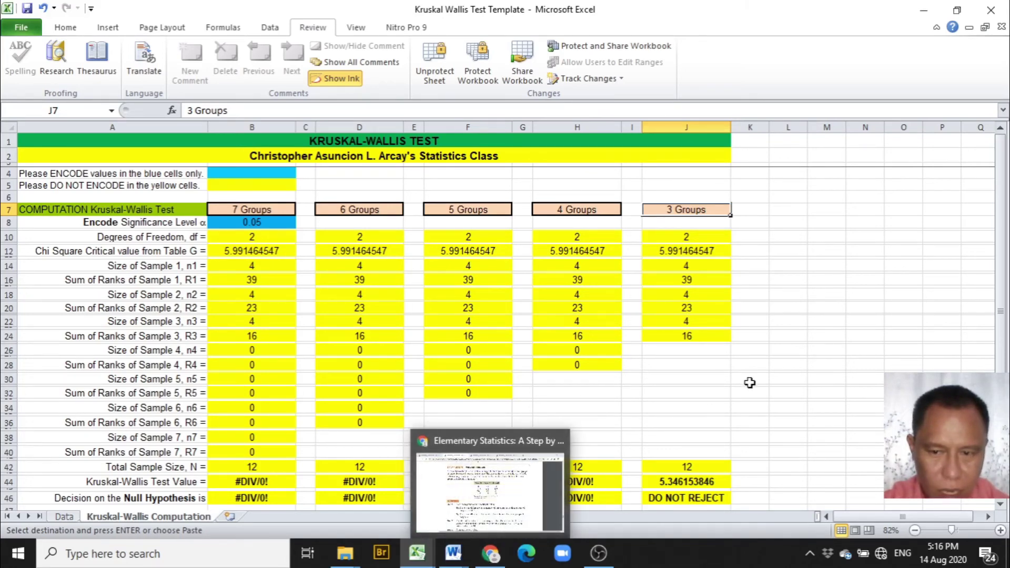
left_click(491, 553)
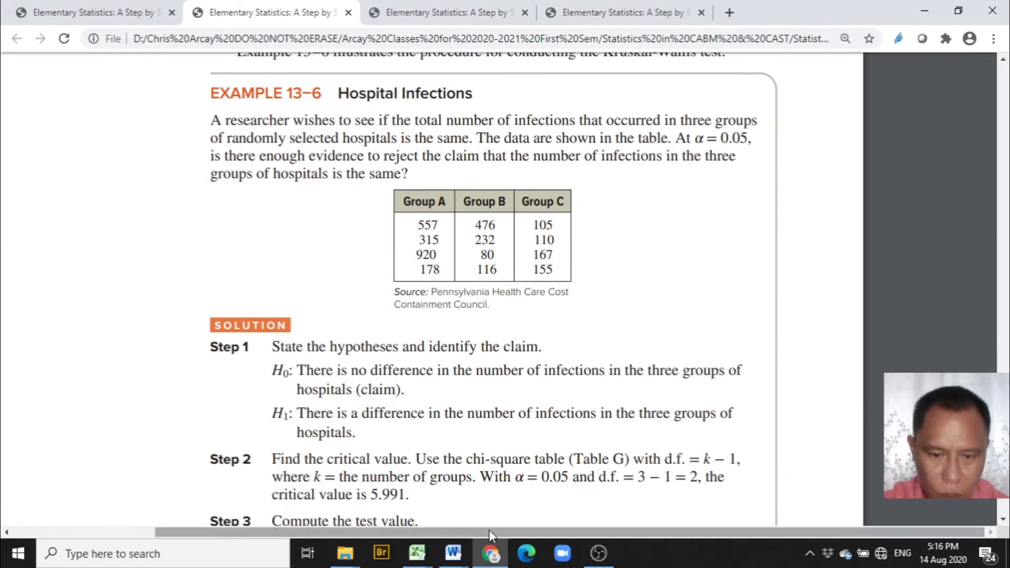
- Minimize the textbook PDF to reveal the Kruskal-Wallis Computation sheet with test value 5.346
left_click(492, 553)
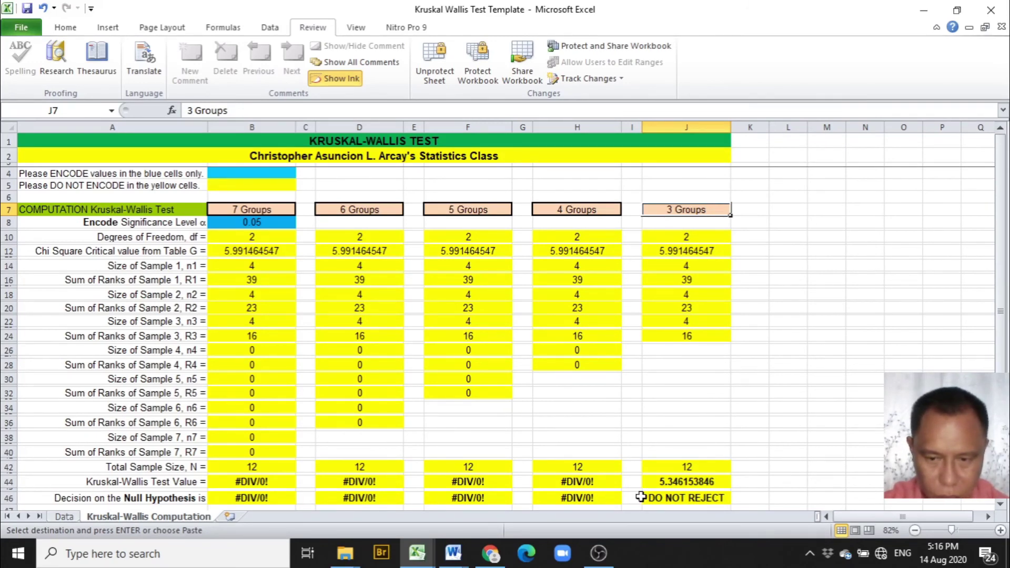
- Check the IF formula in J46 giving DO NOT REJECT, then compare with the textbook example
left_click(683, 498)
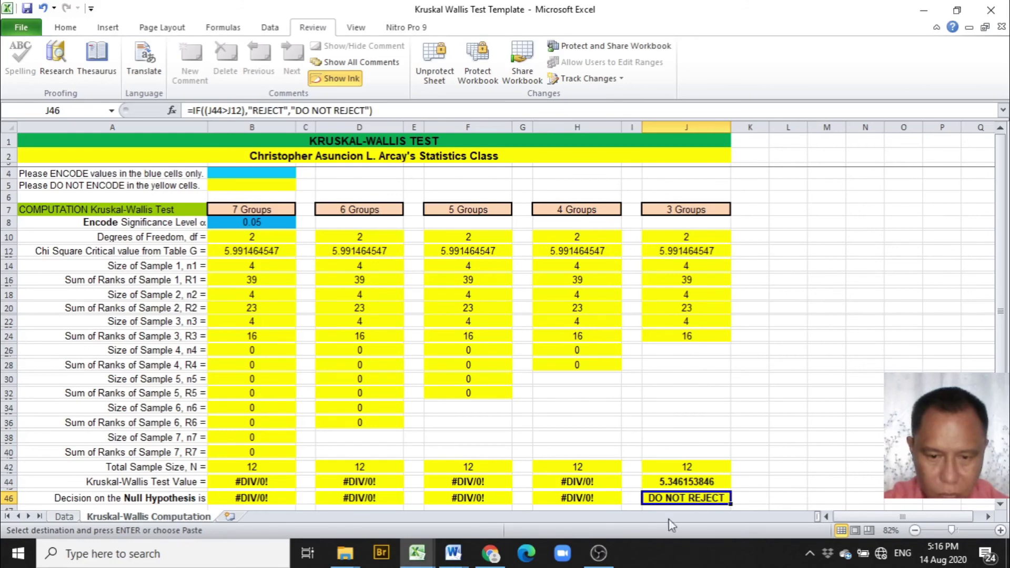
left_click(491, 553)
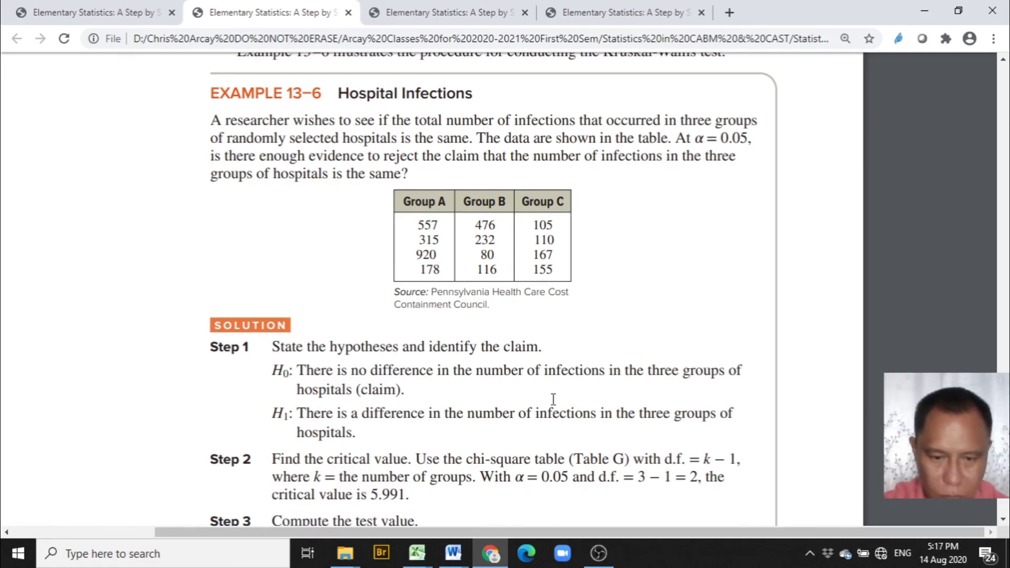
- Bring the Kruskal Wallis Test Template workbook back and check the 0.05 significance level in B8
left_click(417, 552)
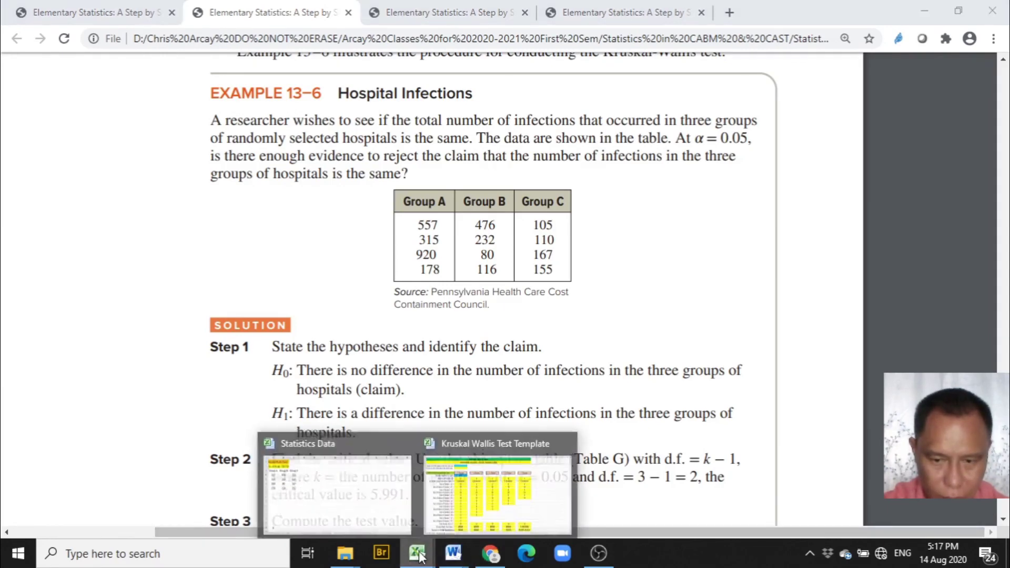
left_click(472, 524)
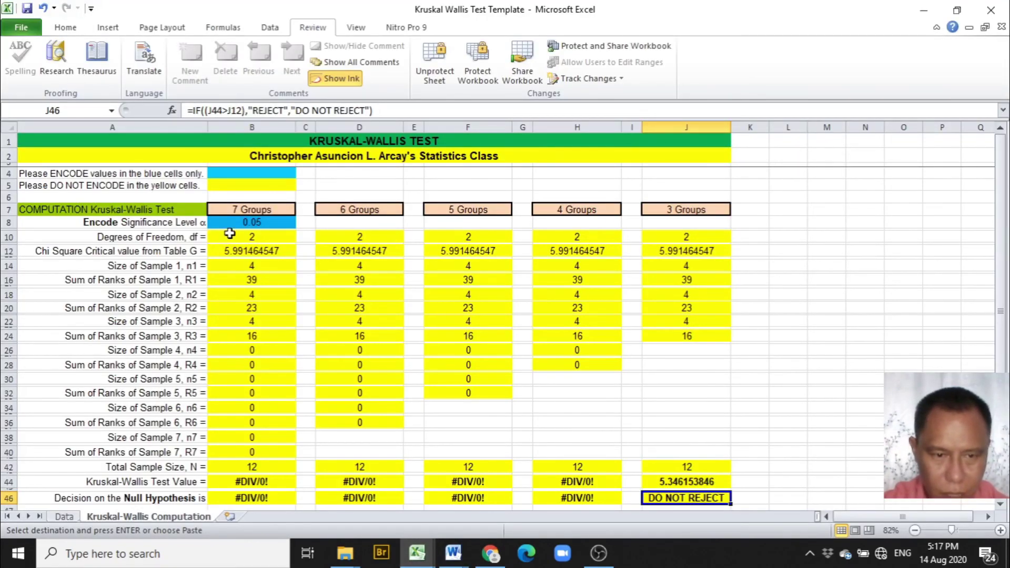
left_click(239, 220)
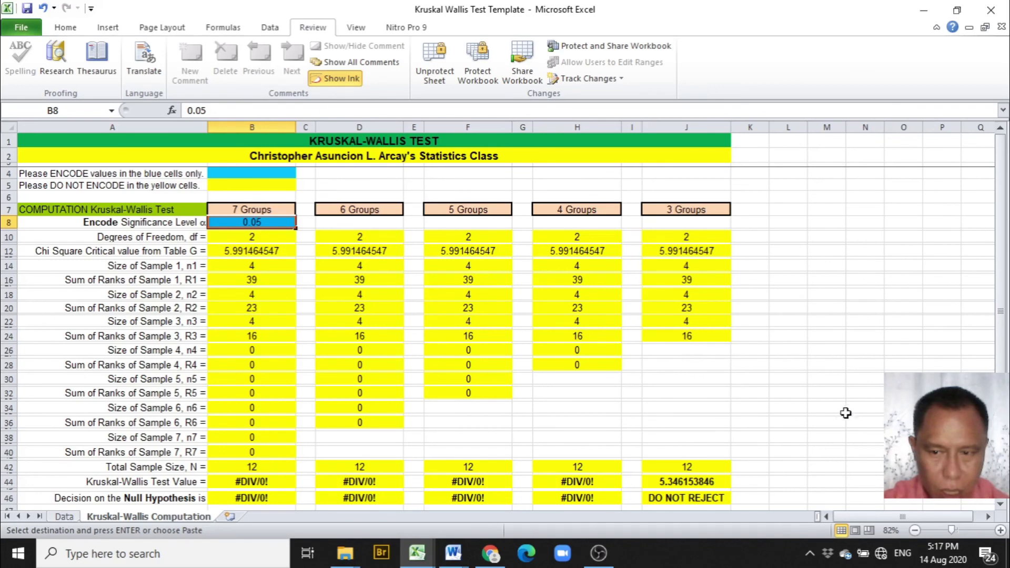